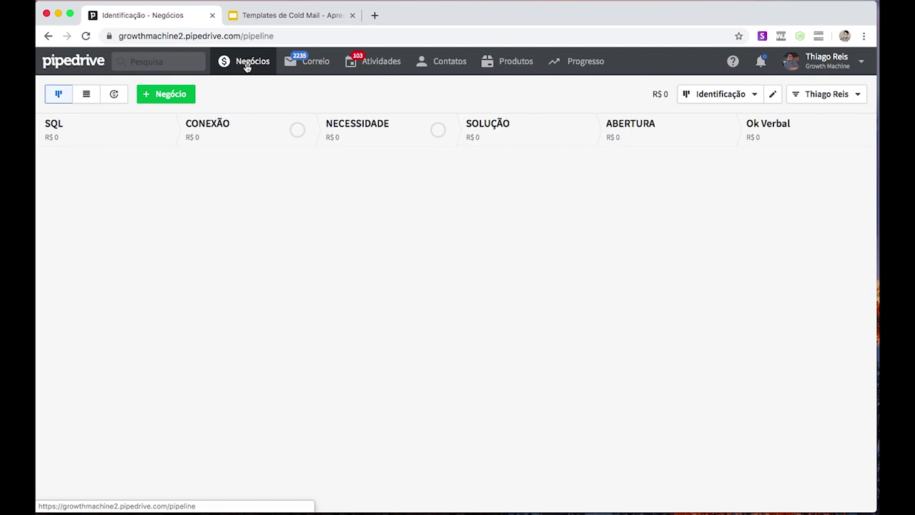
Start a new e-mail in the Pipedrive mailbox and set its subject to "Como vai tudo bem?".
{"action": "left_click", "coordinate": [322, 63]}
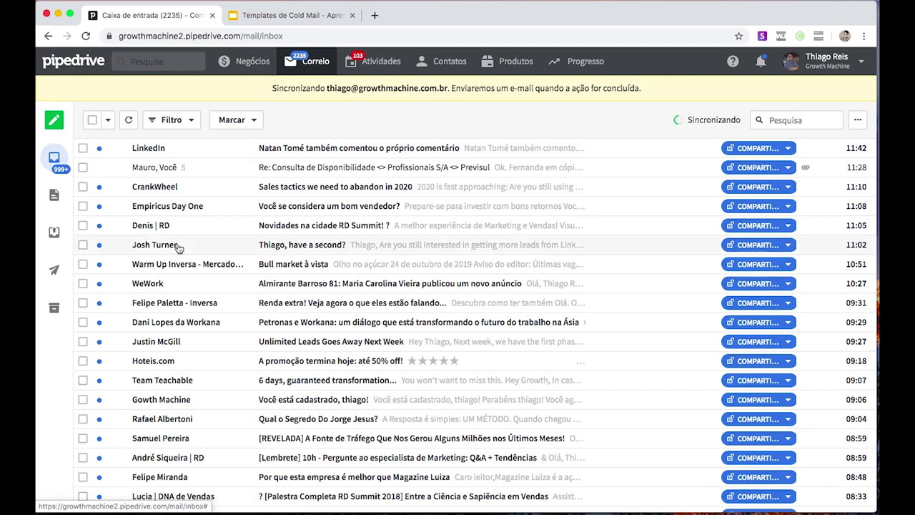
{"action": "left_click", "coordinate": [54, 123]}
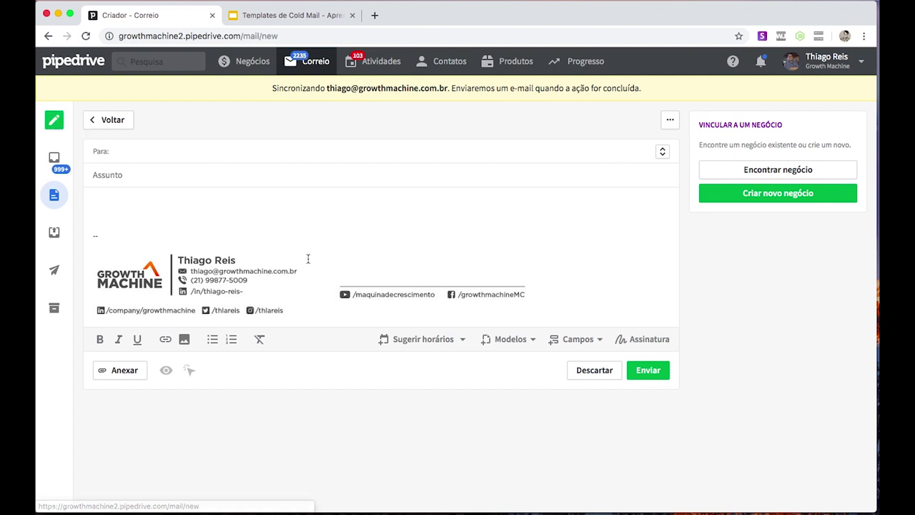
{"action": "left_click", "coordinate": [116, 172]}
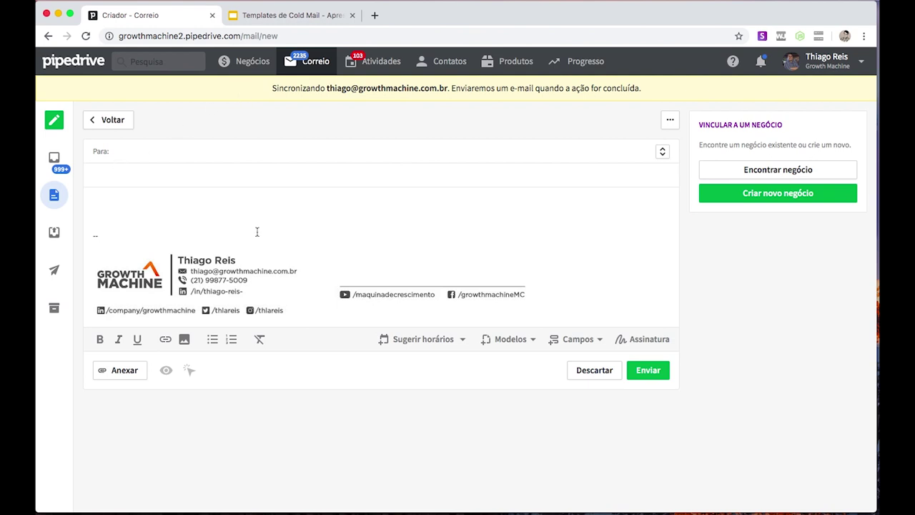
{"action": "left_click", "coordinate": [293, 14]}
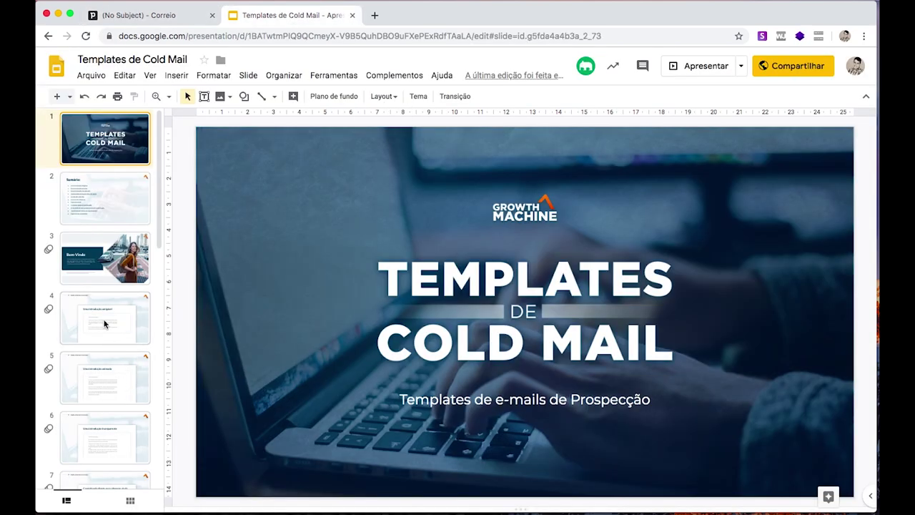
{"action": "left_click", "coordinate": [105, 323]}
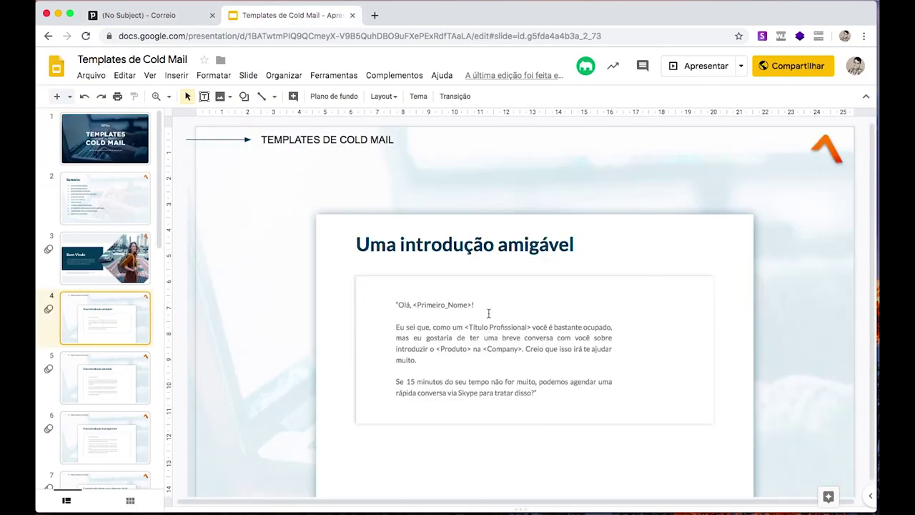
{"action": "left_click", "coordinate": [154, 20]}
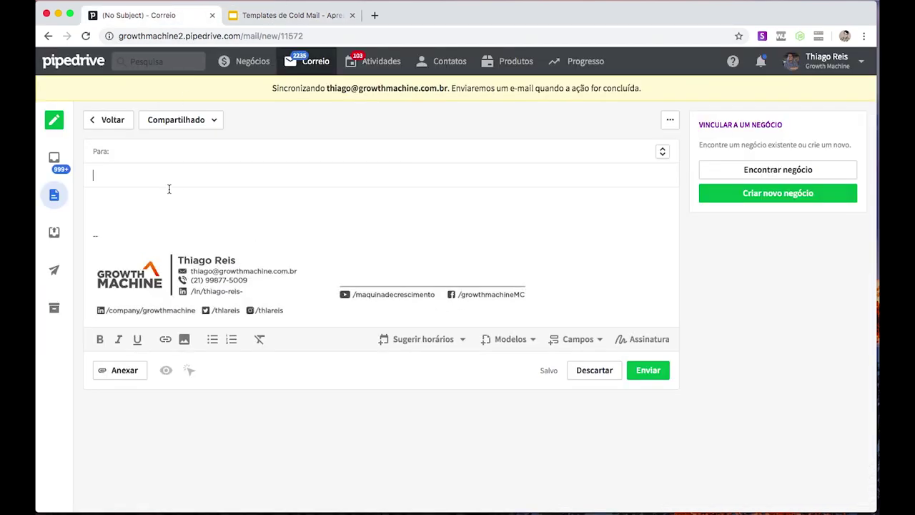
{"action": "type", "text": "Como vai tudo be?m?"}
Copy the message text from the "Uma introdução amigável" slide in Google Slides into the body of the Pipedrive e-mail draft.
{"action": "left_click", "coordinate": [286, 15]}
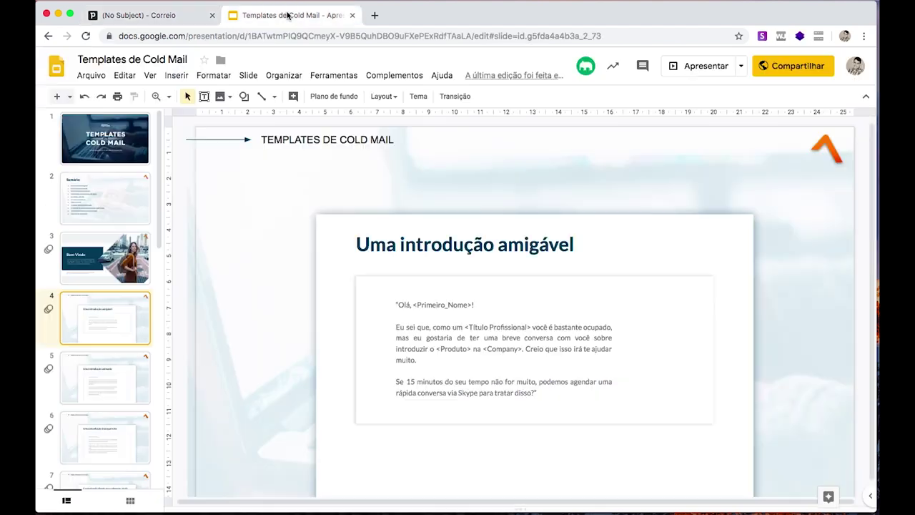
{"action": "left_click", "coordinate": [436, 381]}
{"action": "left_click_drag", "start_coordinate": [538, 393], "coordinate": [395, 306]}
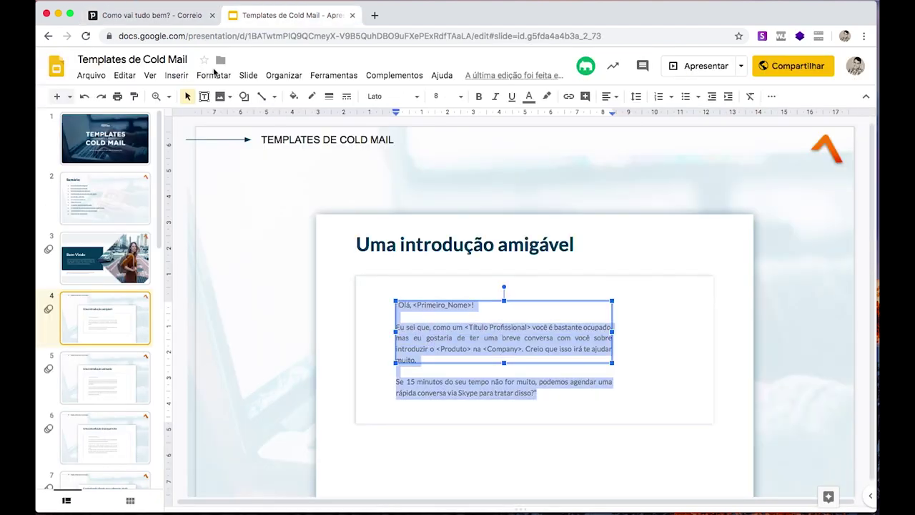
{"action": "left_click", "coordinate": [179, 18]}
{"action": "left_click", "coordinate": [112, 210]}
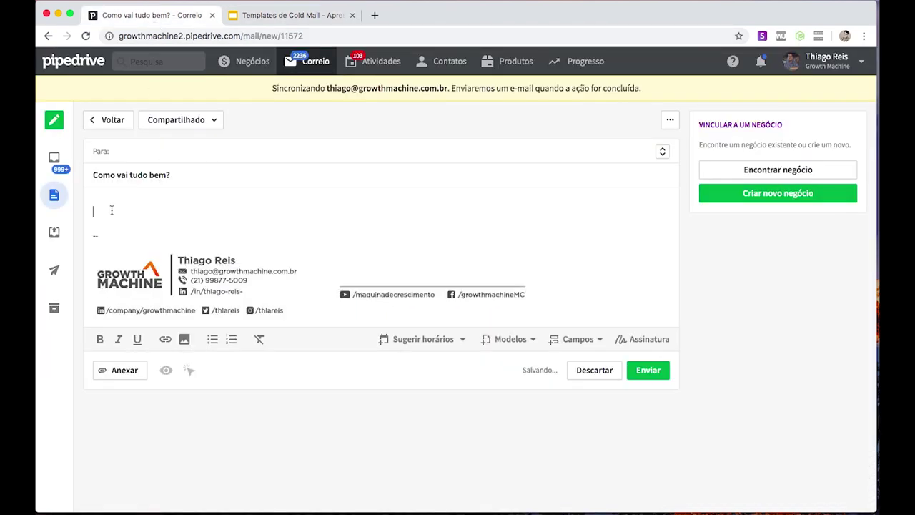
{"action": "type", "text": "\"Olá, <Primeiro_Nome>!  Eu sei que, como um <Título Profissional> você é bastante ocupado,  mas eu gostaria de ter uma breve conversa com você sobre introduzir o <Produto> na <Company>. Creio que isso irá te ajudar muito.  Se 15 minutos do seu tempo não for muito, podemos agendar uma rápida conversa via Skype para tratar disso?\""}
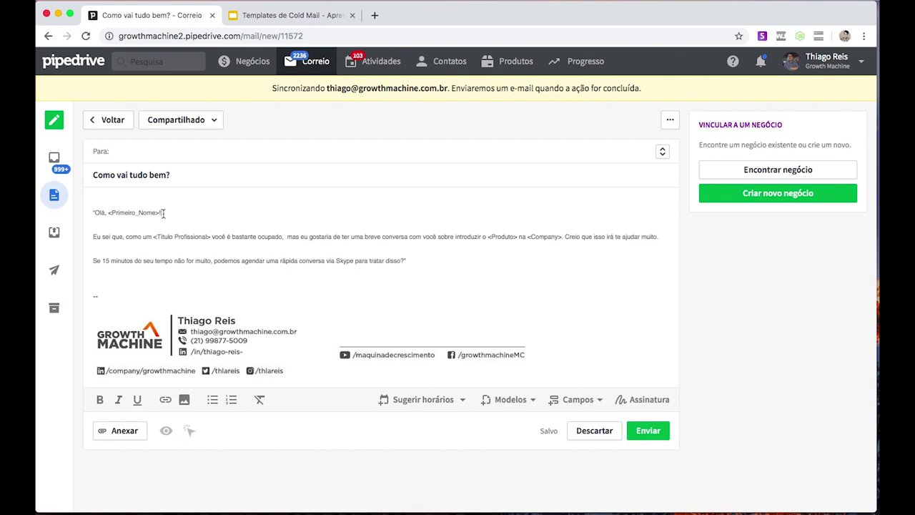
Replace the "<Primeiro_Nome>!" placeholder with the person's Nome merge field and remove the quotation mark before "Olá".
{"action": "left_click_drag", "start_coordinate": [165, 214], "coordinate": [107, 215]}
{"action": "key", "text": "BackSpace"}
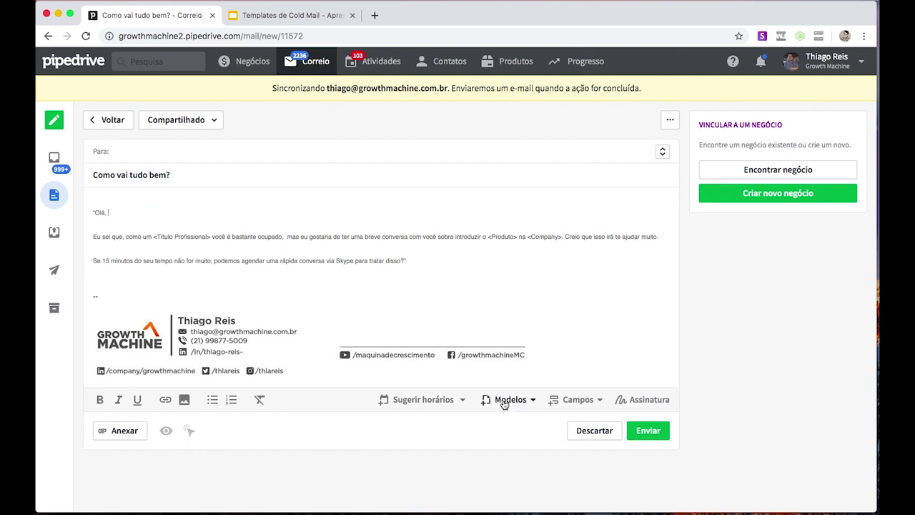
{"action": "left_click", "coordinate": [593, 405]}
{"action": "left_click", "coordinate": [541, 149]}
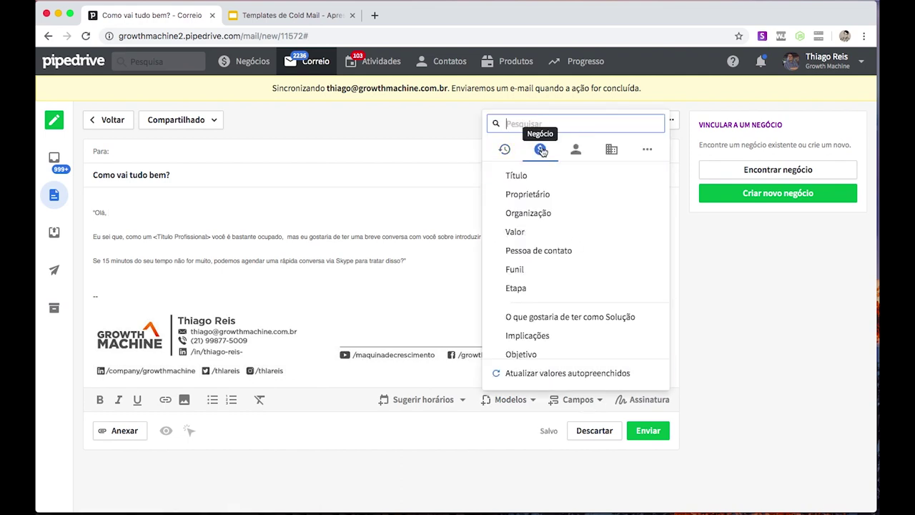
{"action": "left_click", "coordinate": [575, 153]}
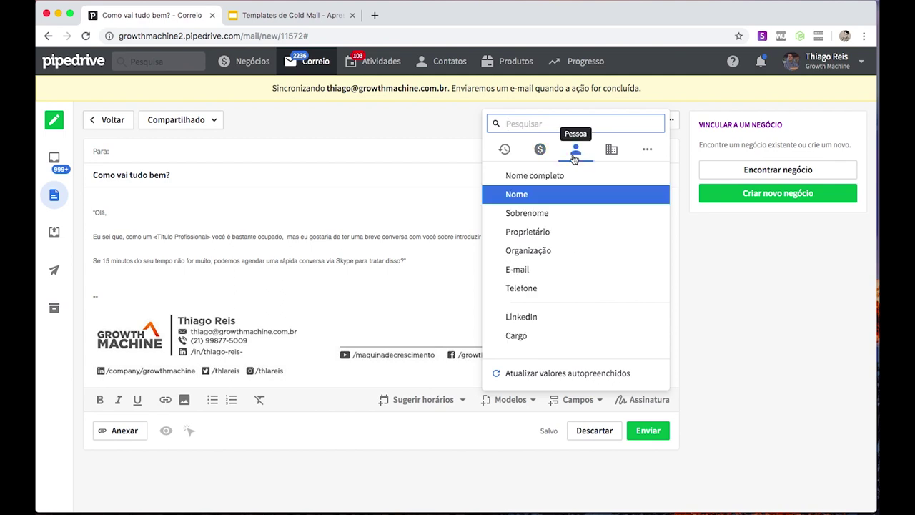
{"action": "left_click", "coordinate": [612, 153]}
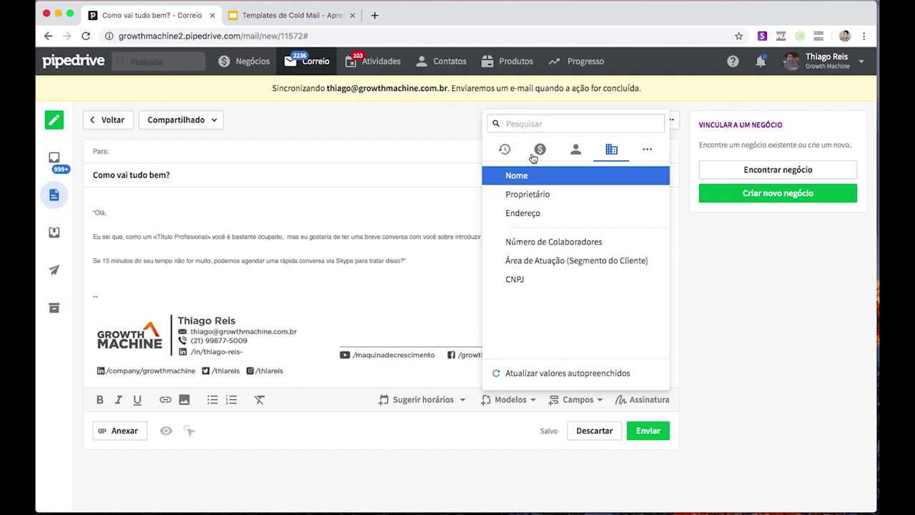
{"action": "left_click", "coordinate": [536, 154]}
{"action": "left_click", "coordinate": [576, 152]}
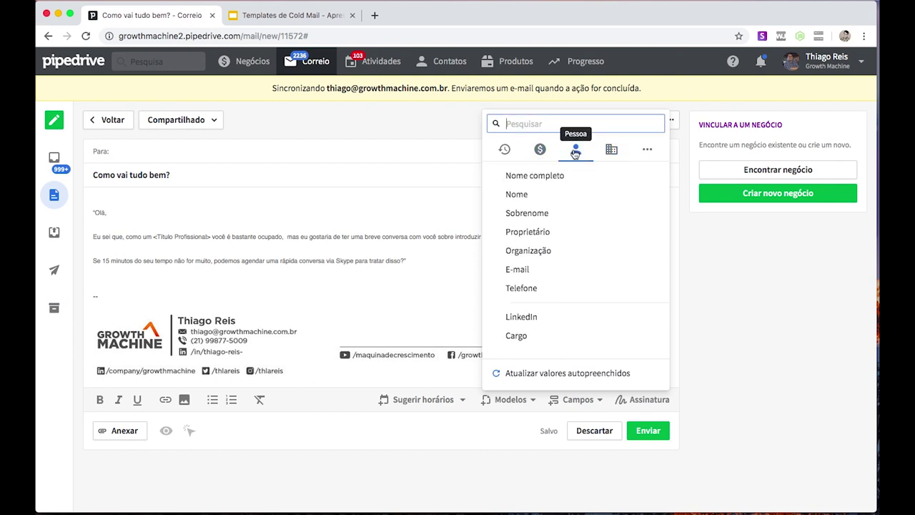
{"action": "left_click", "coordinate": [516, 194]}
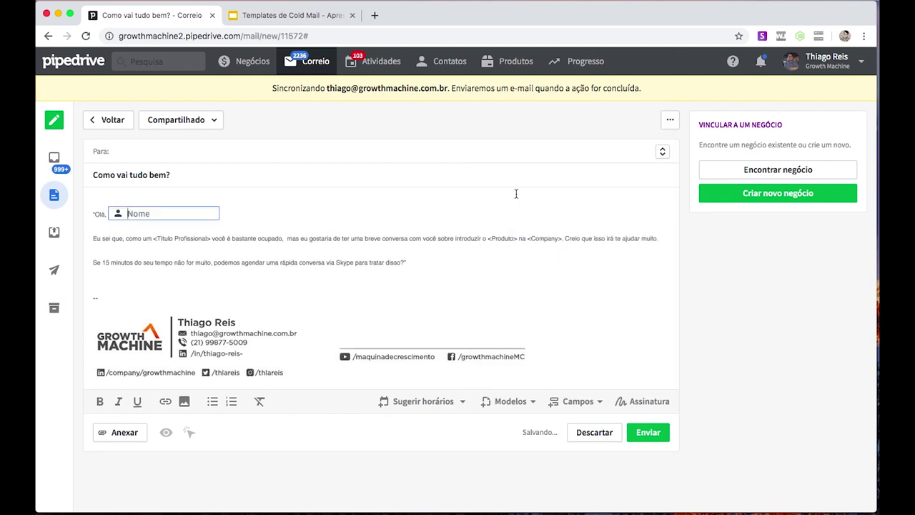
{"action": "left_click", "coordinate": [95, 214]}
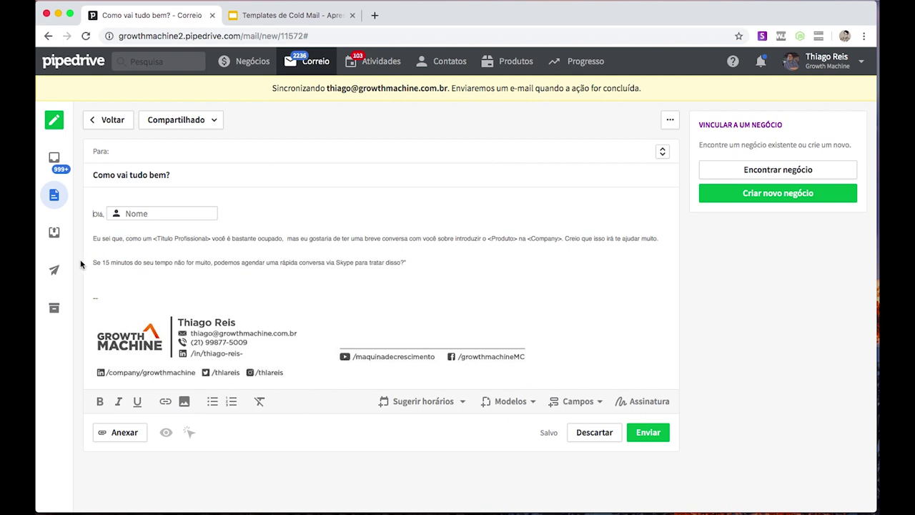
Replace the "<Título Profissional>" placeholder in the e-mail body with the person's Cargo merge field.
{"action": "left_click_drag", "start_coordinate": [210, 238], "coordinate": [153, 241]}
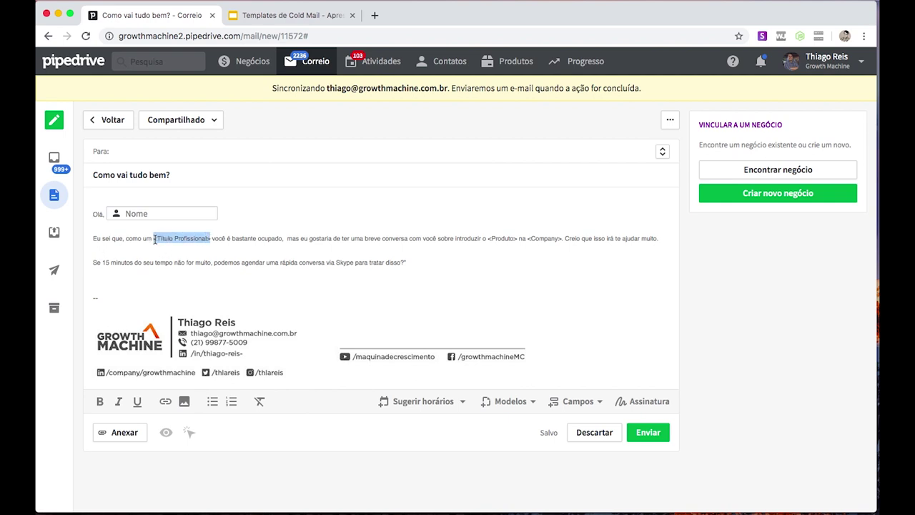
{"action": "key", "text": "BackSpace"}
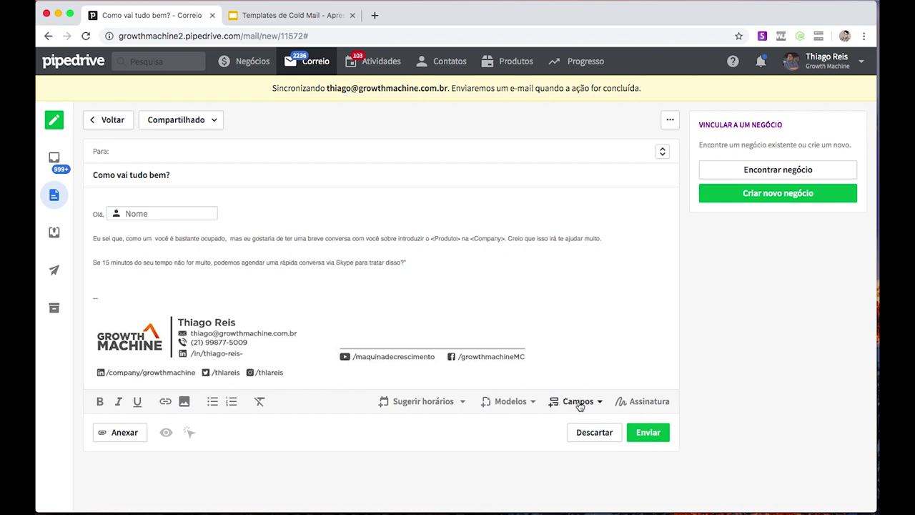
{"action": "left_click", "coordinate": [579, 402]}
{"action": "left_click", "coordinate": [576, 153]}
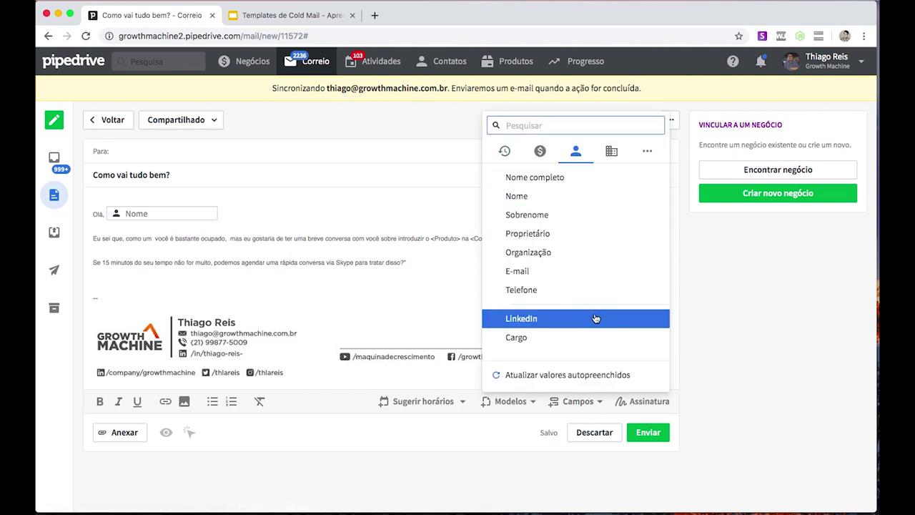
{"action": "left_click", "coordinate": [557, 337]}
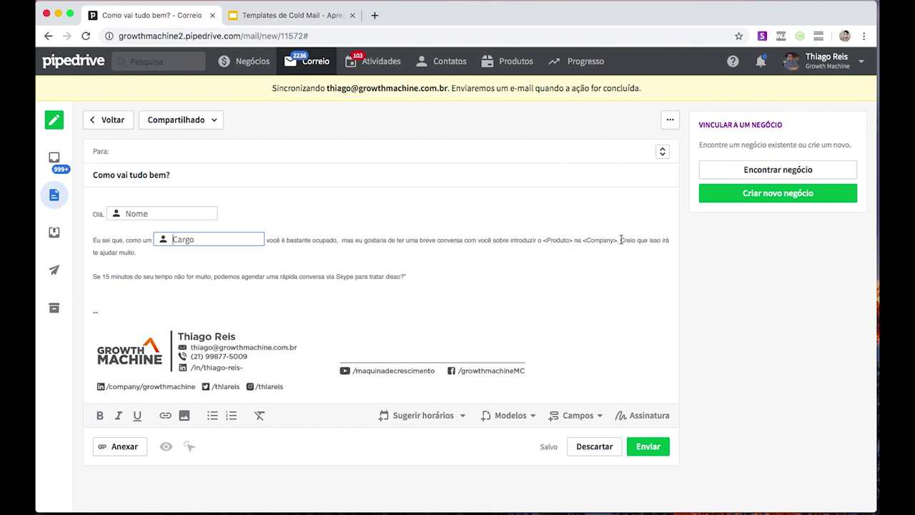
Replace the "<Company>" placeholder in the e-mail body with the organization's Nome merge field.
{"action": "left_click_drag", "start_coordinate": [617, 240], "coordinate": [582, 240]}
{"action": "key", "text": "BackSpace"}
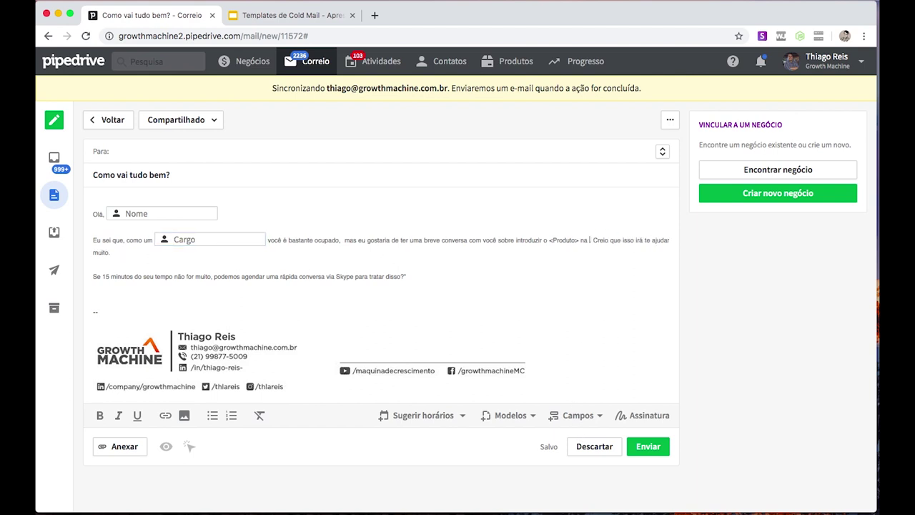
{"action": "left_click", "coordinate": [567, 422]}
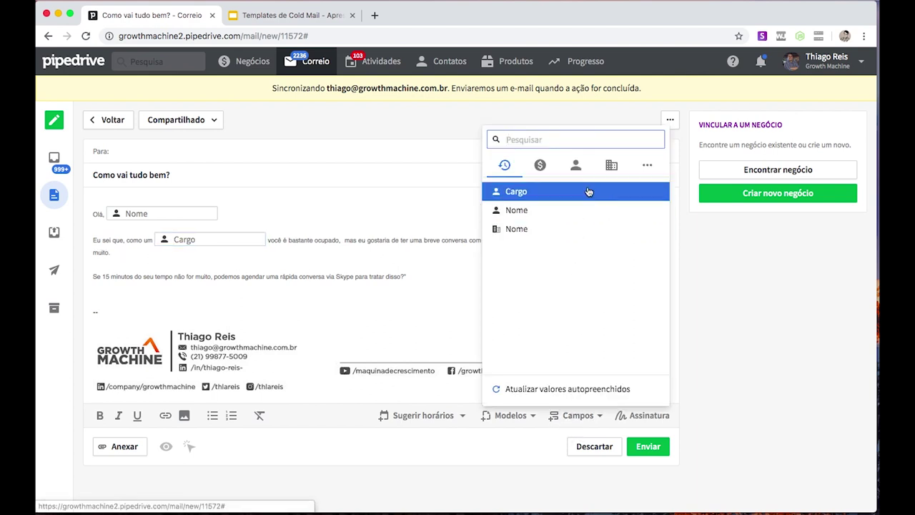
{"action": "left_click", "coordinate": [609, 167]}
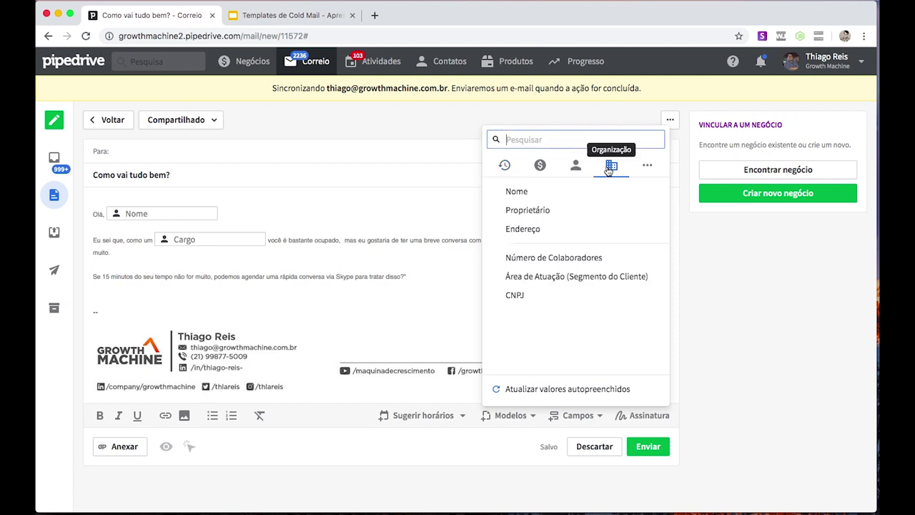
{"action": "left_click", "coordinate": [537, 192]}
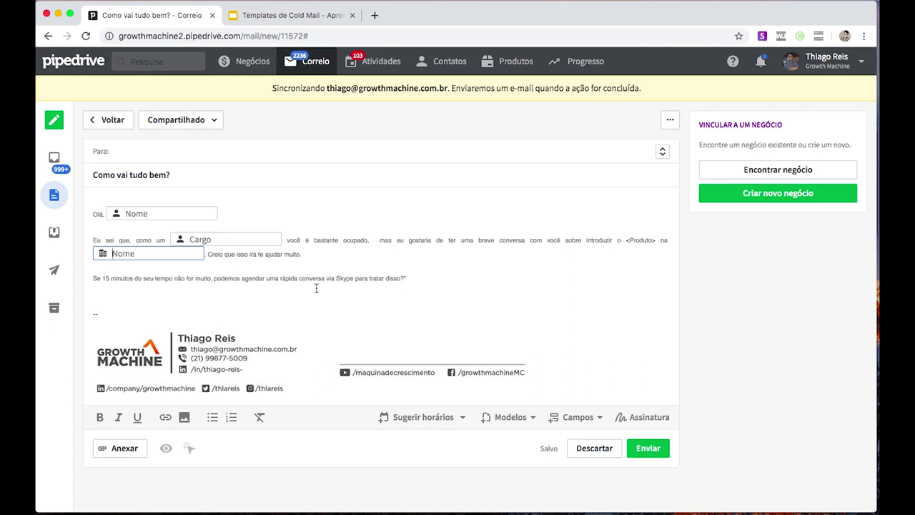
Start saving the draft as an e-mail template named "Uma introdução amigável 1", copying the title from the Google Slides presentation.
{"action": "left_click", "coordinate": [532, 419]}
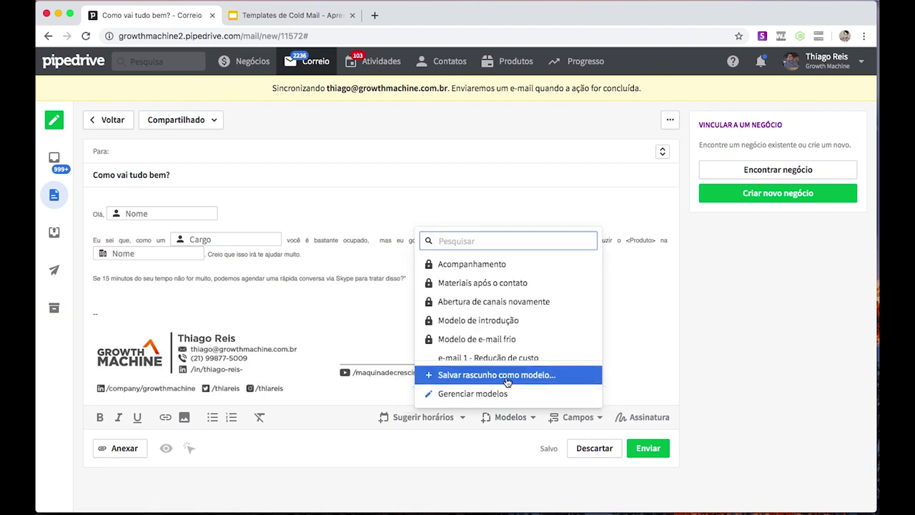
{"action": "left_click", "coordinate": [507, 378]}
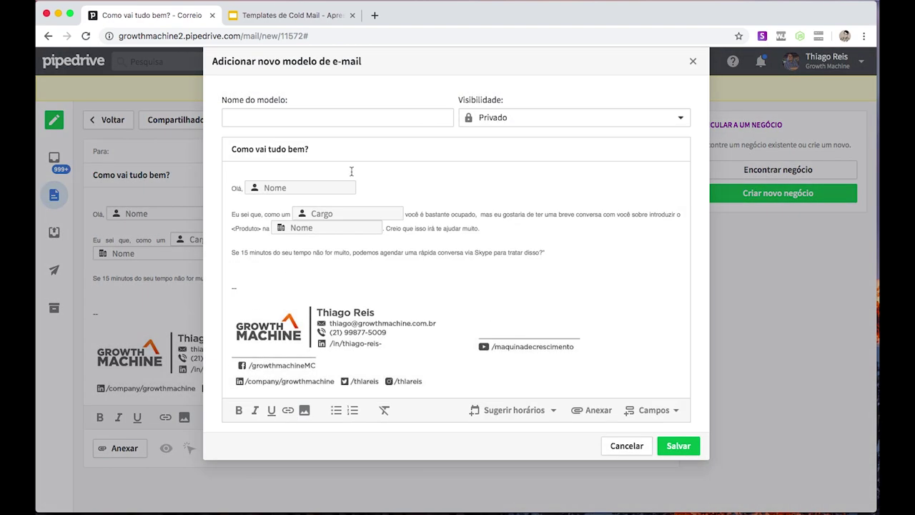
{"action": "left_click", "coordinate": [298, 15]}
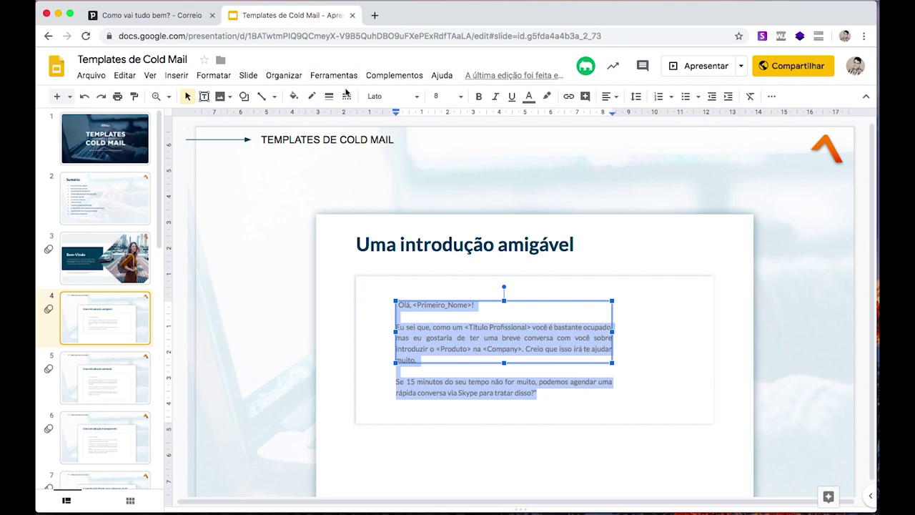
{"action": "left_click", "coordinate": [477, 251]}
{"action": "left_click_drag", "start_coordinate": [586, 251], "coordinate": [325, 254]}
{"action": "key", "text": "super+c"}
{"action": "left_click", "coordinate": [152, 15]}
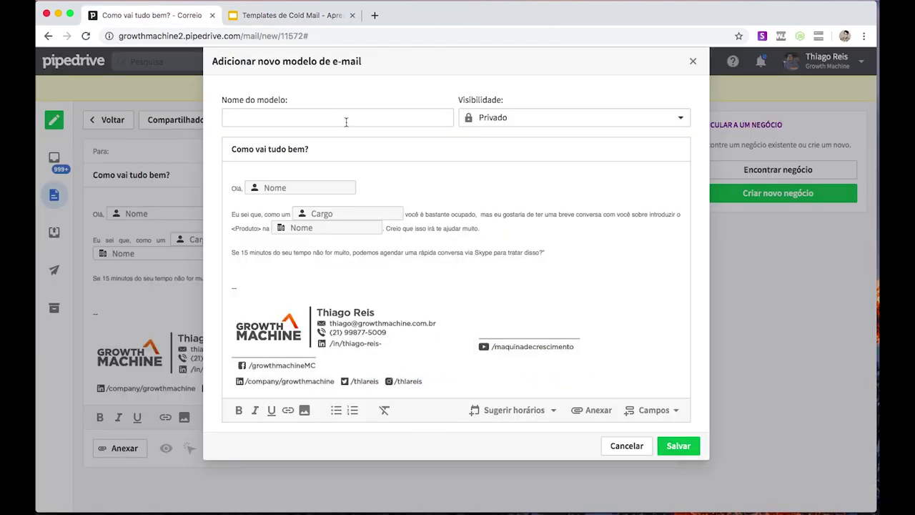
{"action": "left_click", "coordinate": [293, 116]}
{"action": "key", "text": "super+v"}
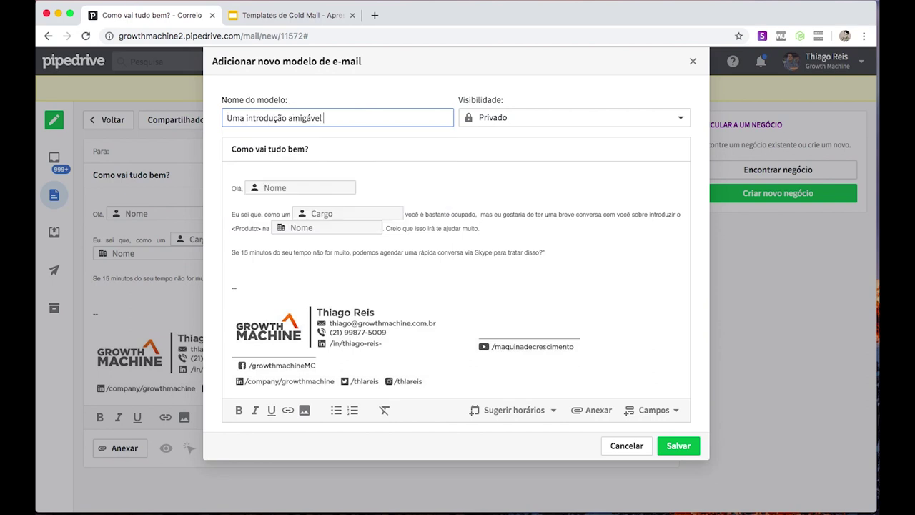
{"action": "type", "text": "1"}
Set the new template's visibility to Compartilhado and save the template.
{"action": "left_click", "coordinate": [646, 121]}
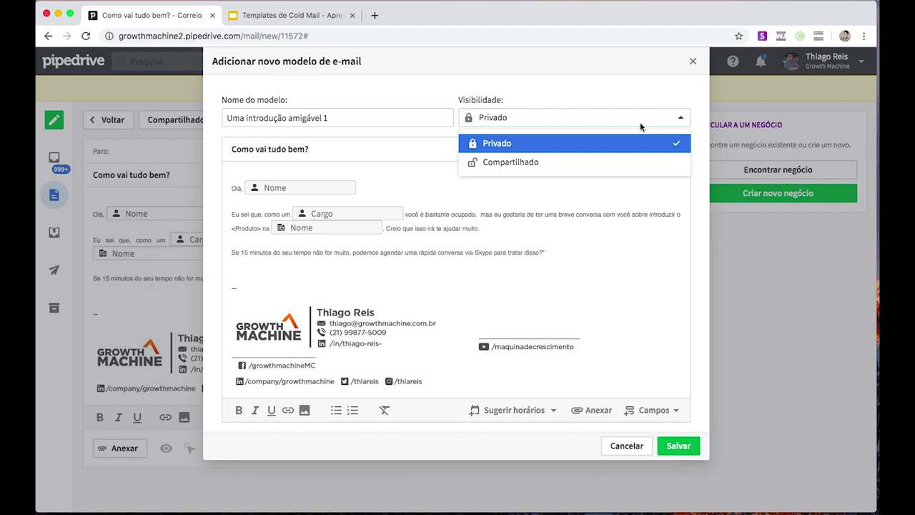
{"action": "left_click", "coordinate": [577, 163]}
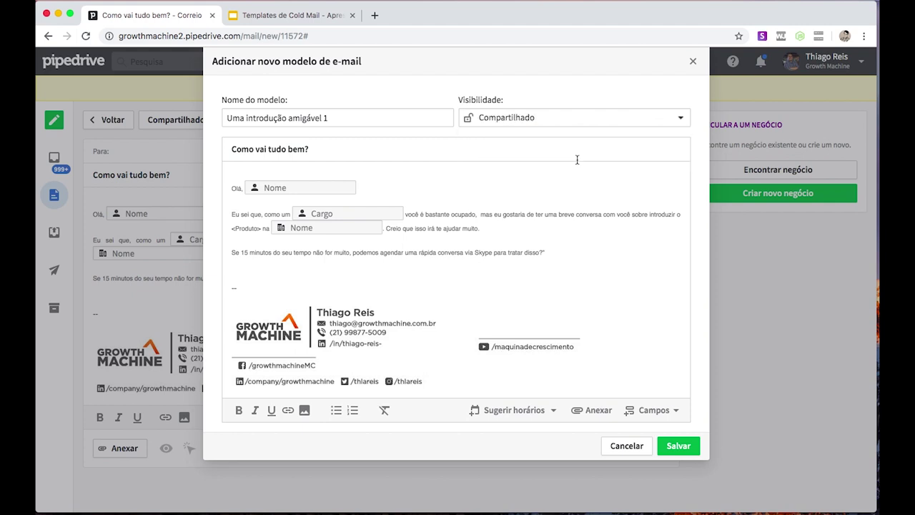
{"action": "left_click", "coordinate": [680, 452]}
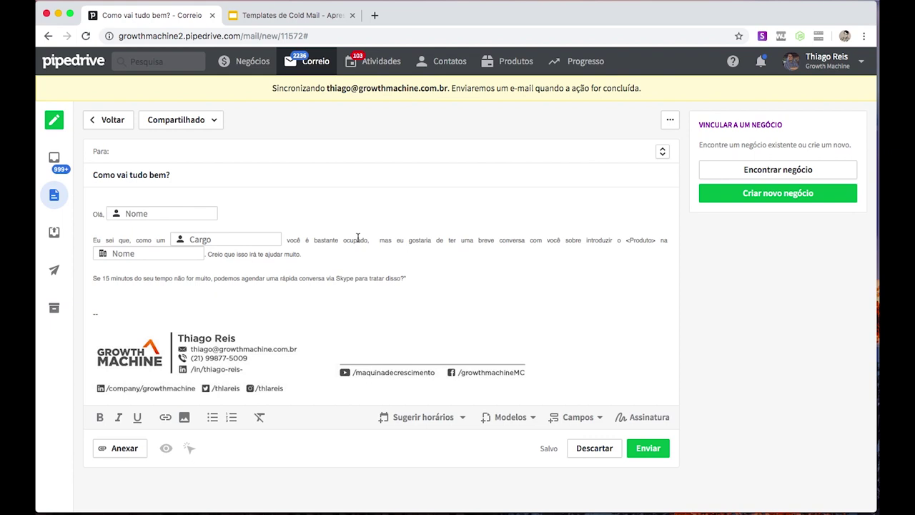
Look through the remaining cold-mail template slides in the Google Slides presentation, and return to the Pipedrive draft.
{"action": "left_click", "coordinate": [304, 17]}
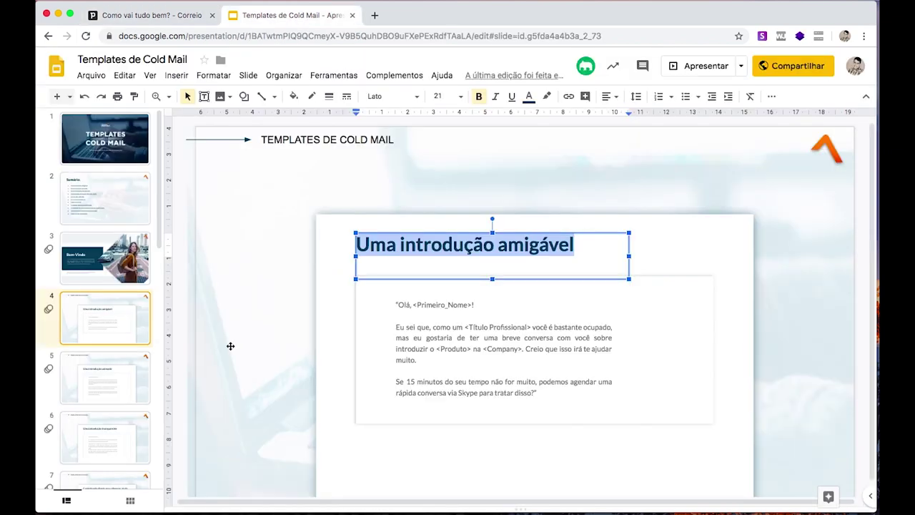
{"action": "scroll", "coordinate": [112, 386], "scroll_direction": "down", "scroll_amount": 7}
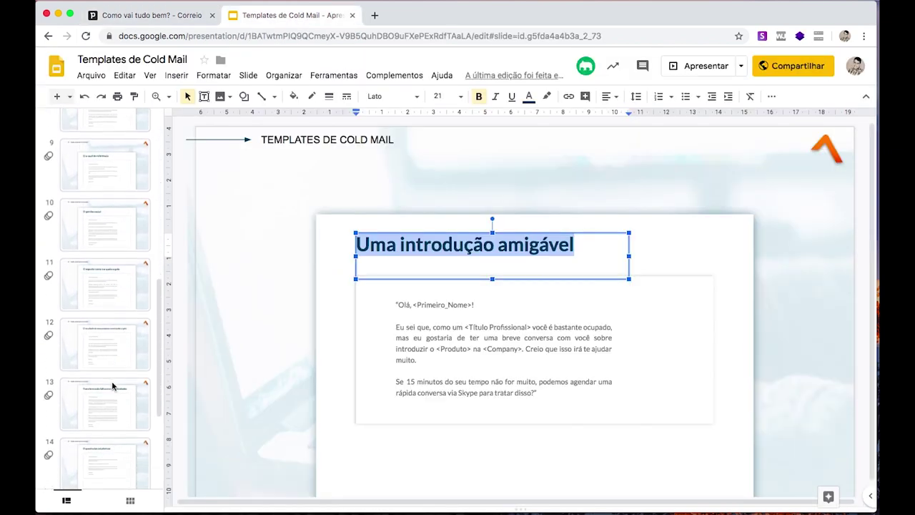
{"action": "scroll", "coordinate": [112, 386], "scroll_direction": "down", "scroll_amount": 3}
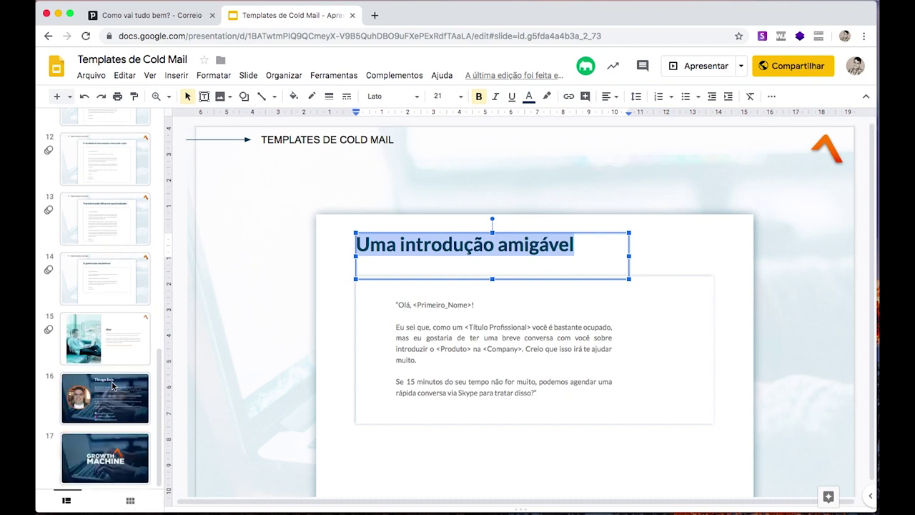
{"action": "scroll", "coordinate": [98, 302], "scroll_direction": "up", "scroll_amount": 11}
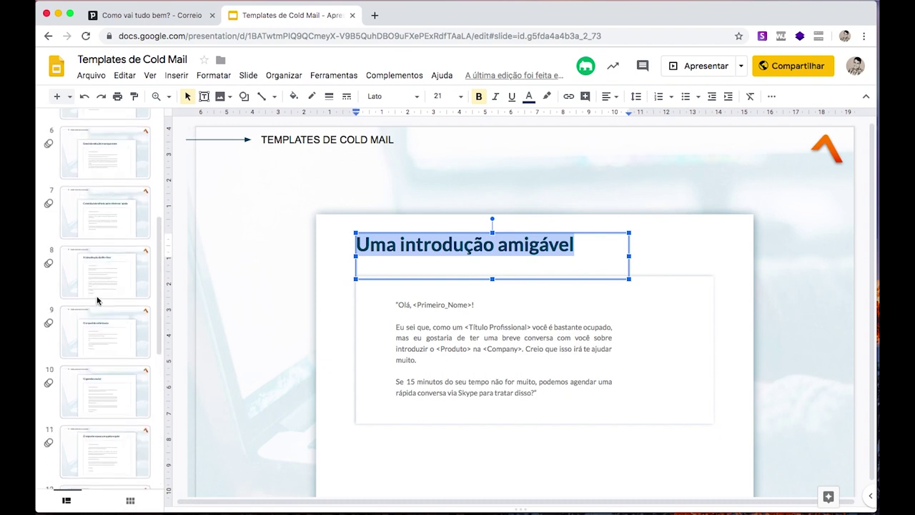
{"action": "left_click", "coordinate": [127, 16]}
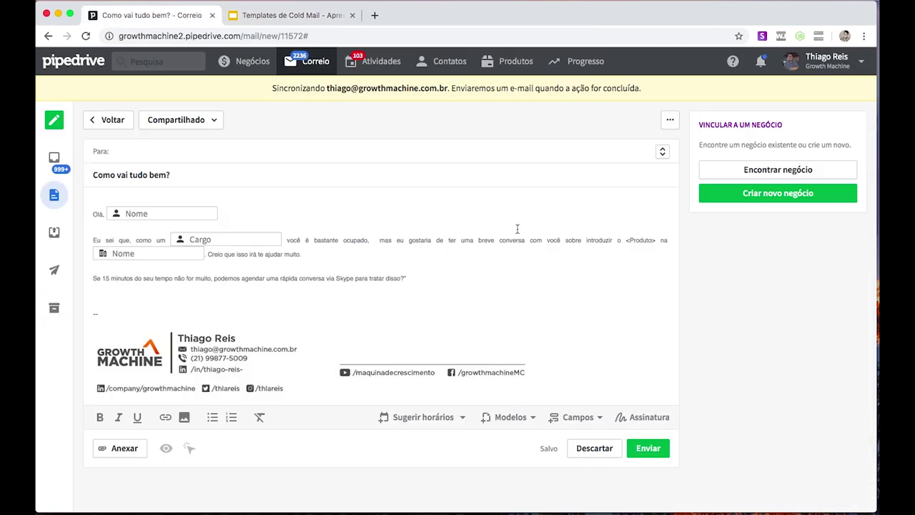
Open Pipedrive's workflow automation settings and show the Enviar Slack template category.
{"action": "left_click", "coordinate": [863, 68]}
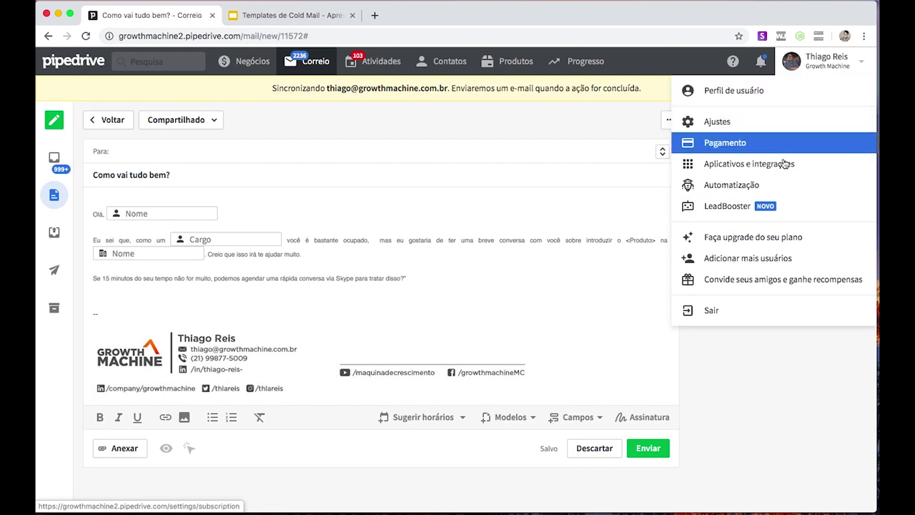
{"action": "left_click", "coordinate": [735, 188]}
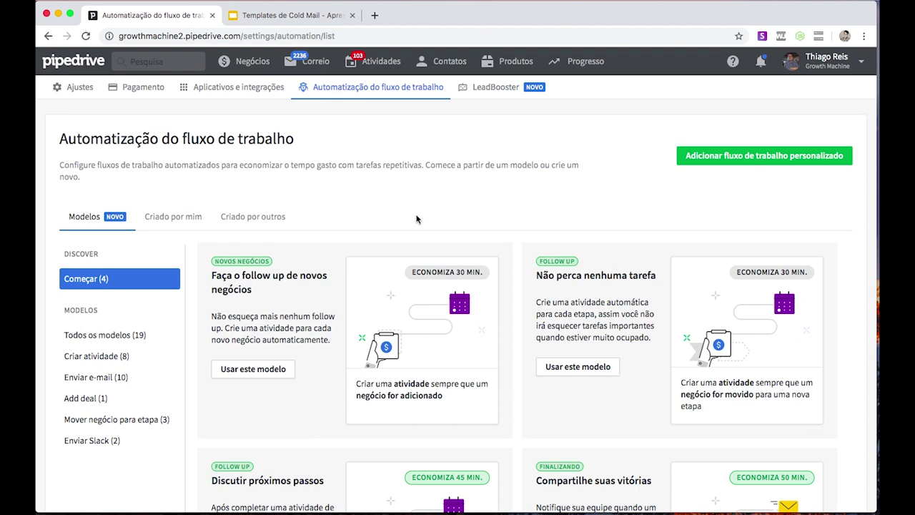
{"action": "left_click", "coordinate": [81, 442]}
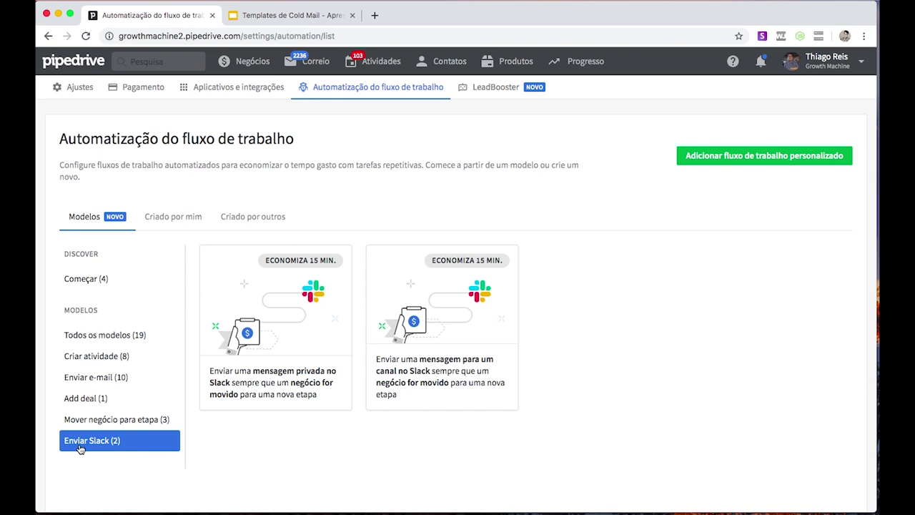
Switch to Slack and open the vendas_pipedrive channel.
{"action": "key", "text": "super+Tab"}
{"action": "key", "text": "super+Tab"}
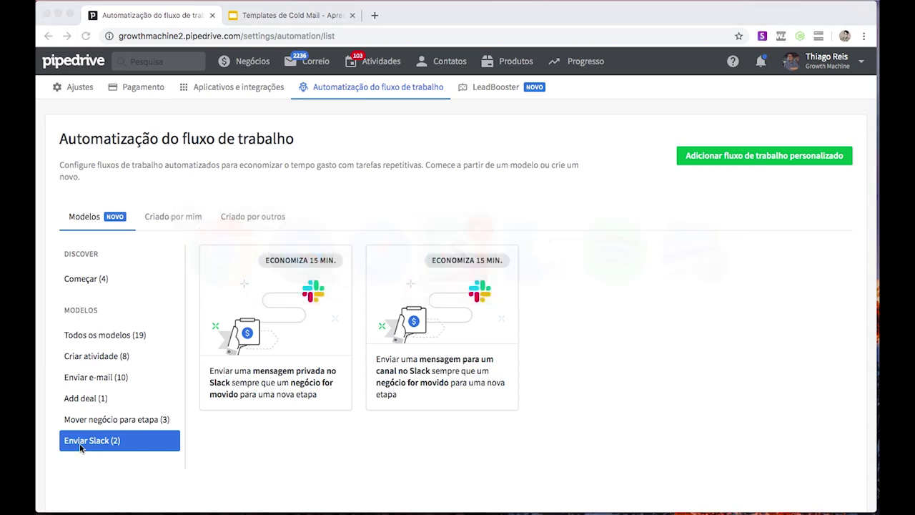
{"action": "mouse_move", "coordinate": [279, 512]}
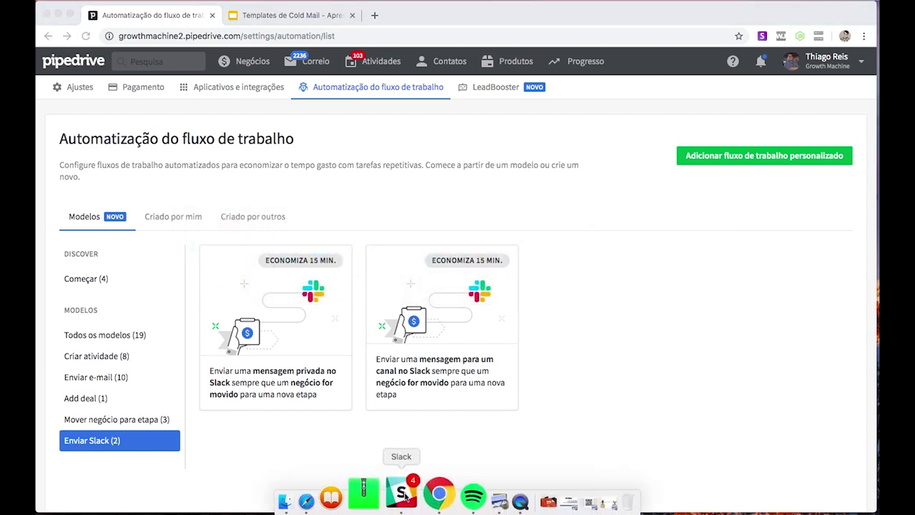
{"action": "left_click", "coordinate": [404, 497]}
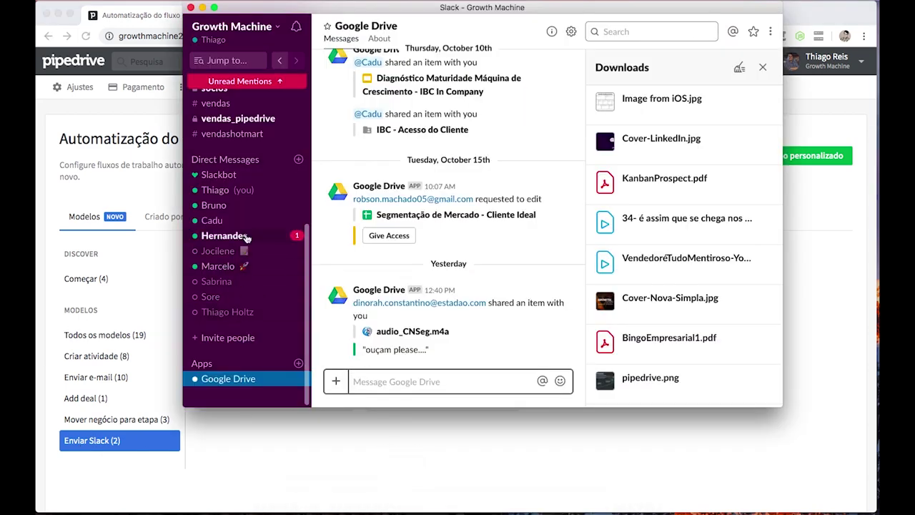
{"action": "scroll", "coordinate": [245, 238], "scroll_direction": "up", "scroll_amount": 1}
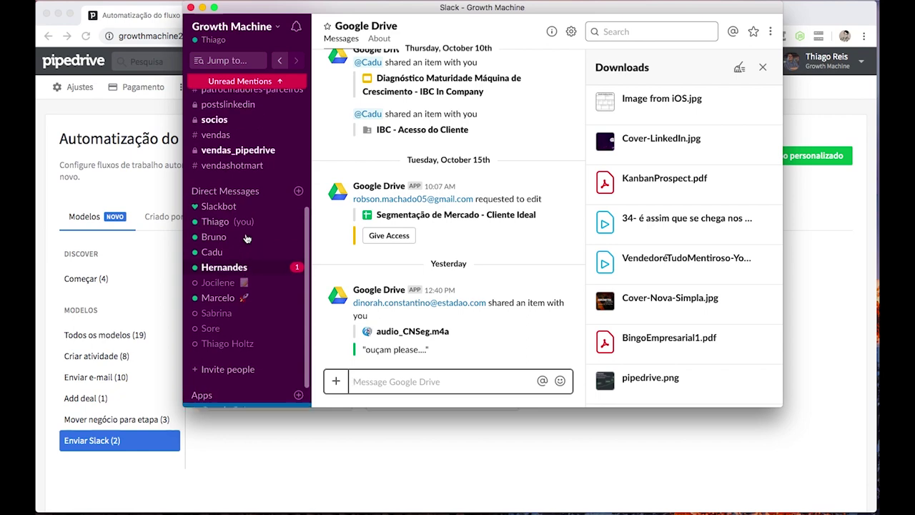
{"action": "left_click", "coordinate": [263, 156]}
Review the automatic deal notifications in the channel's history, from older messages to the newest, and return to Pipedrive.
{"action": "scroll", "coordinate": [472, 232], "scroll_direction": "up", "scroll_amount": 15}
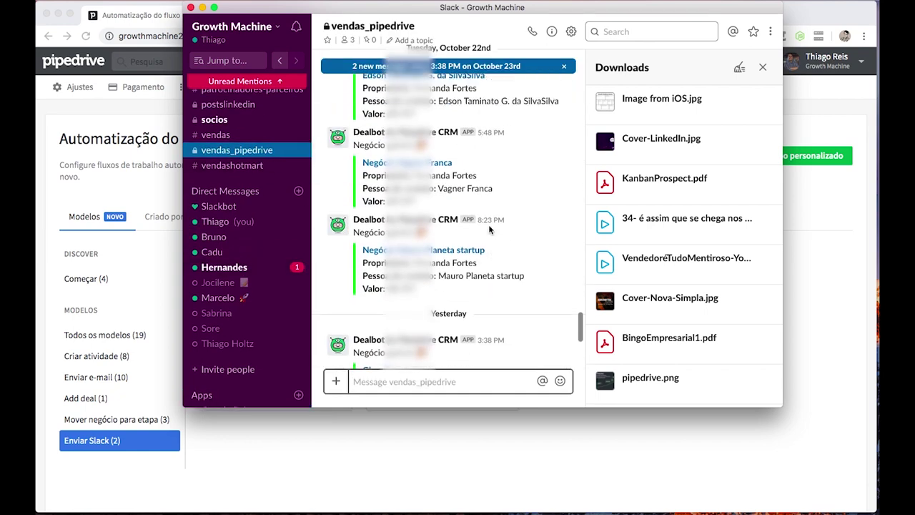
{"action": "scroll", "coordinate": [490, 230], "scroll_direction": "up", "scroll_amount": 15}
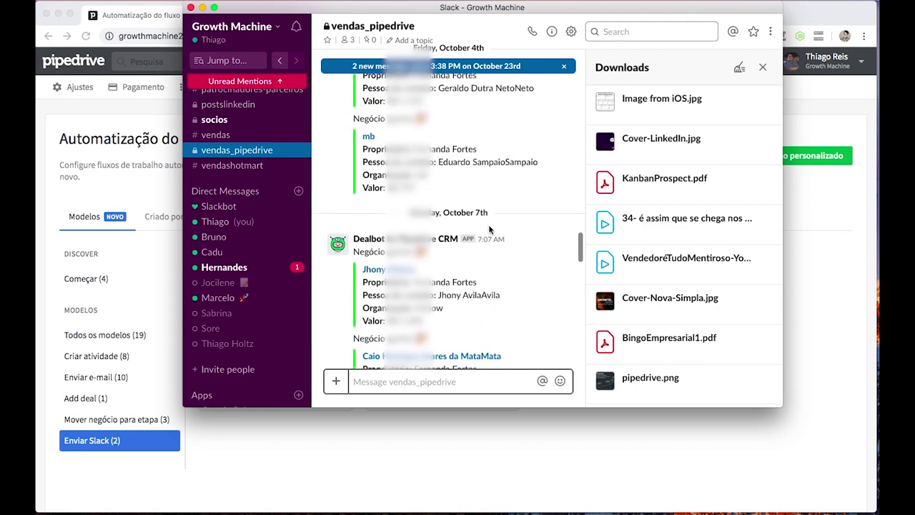
{"action": "scroll", "coordinate": [490, 230], "scroll_direction": "up", "scroll_amount": 15}
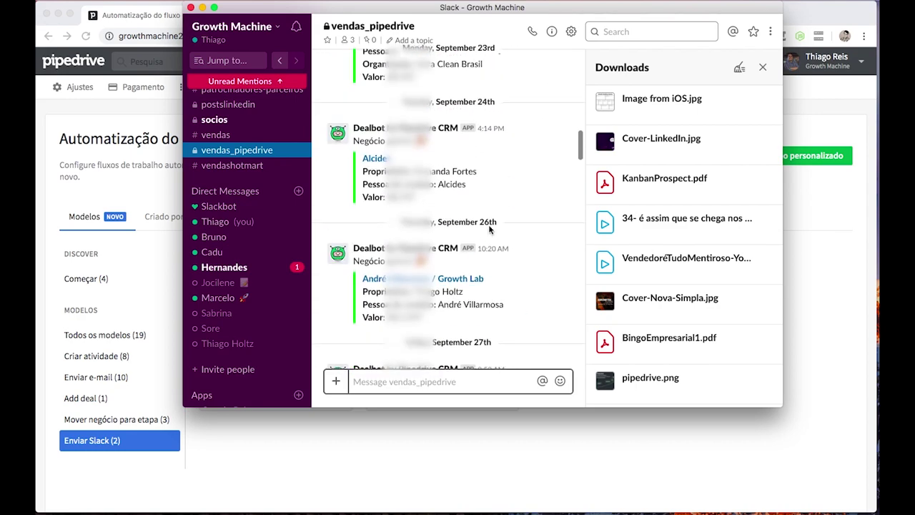
{"action": "scroll", "coordinate": [490, 229], "scroll_direction": "up", "scroll_amount": 15}
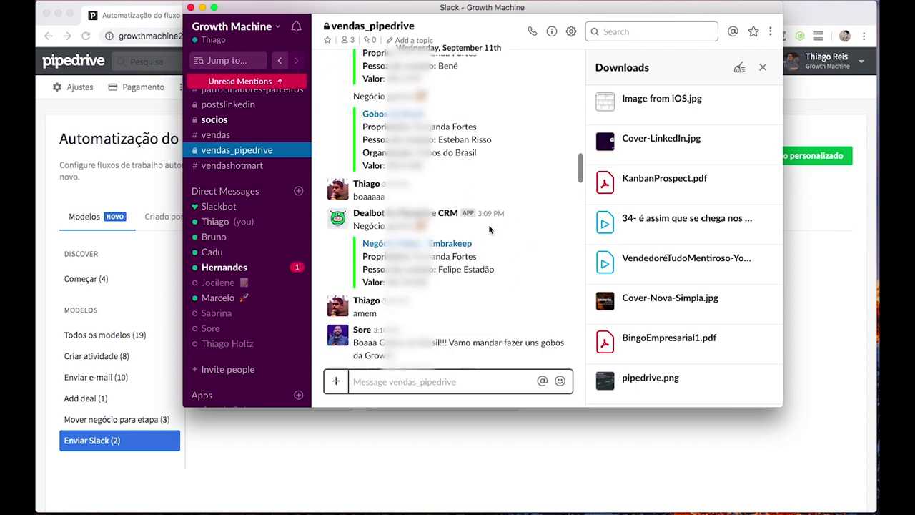
{"action": "scroll", "coordinate": [490, 229], "scroll_direction": "up", "scroll_amount": 5}
{"action": "scroll", "coordinate": [490, 230], "scroll_direction": "down", "scroll_amount": 15}
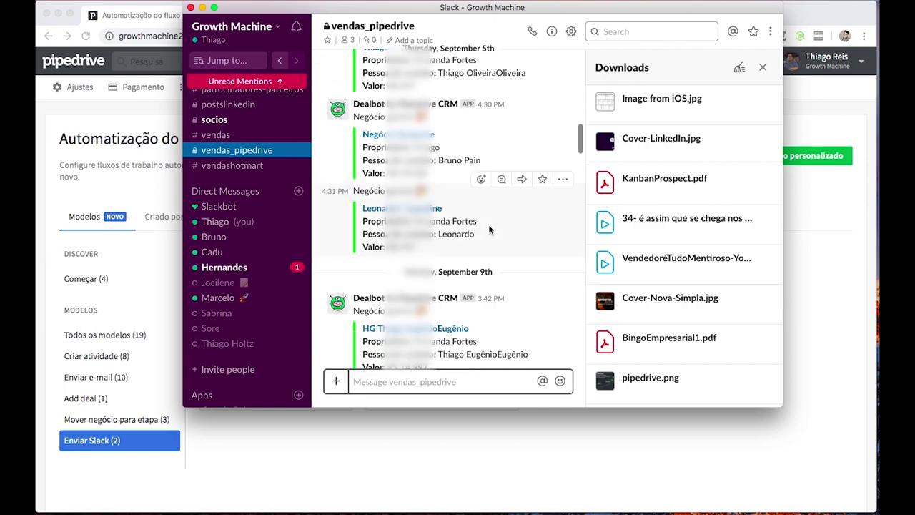
{"action": "scroll", "coordinate": [490, 230], "scroll_direction": "down", "scroll_amount": 20}
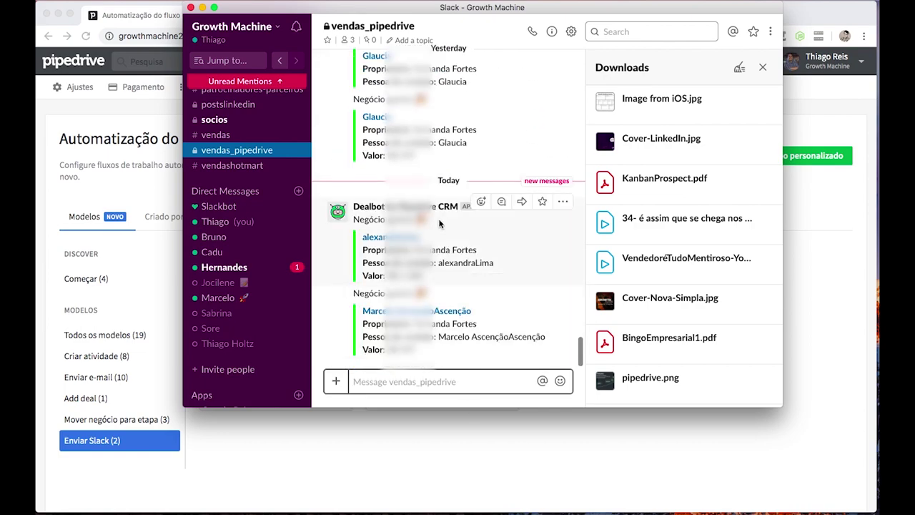
{"action": "left_click", "coordinate": [465, 439]}
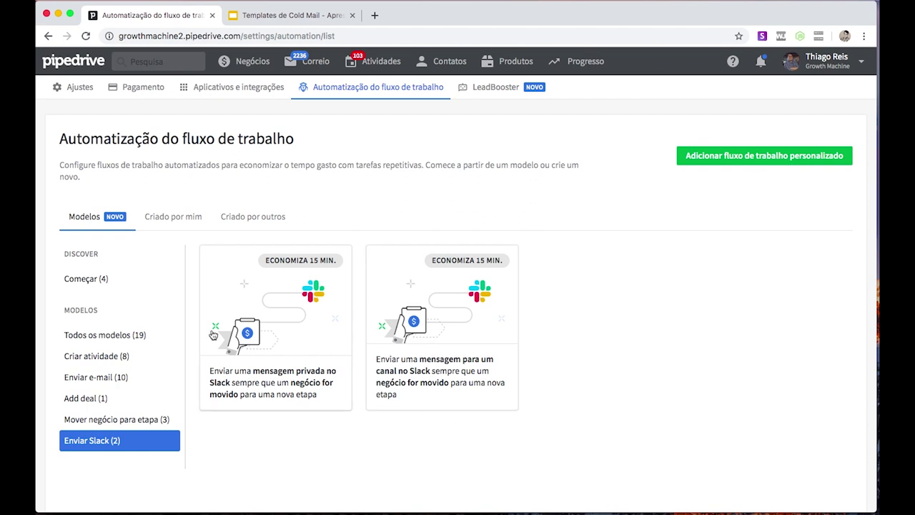
From the Enviar e-mail templates, configure the one creating an activity and sending an e-mail for added deals, with SQL as trigger stage.
{"action": "left_click", "coordinate": [104, 376]}
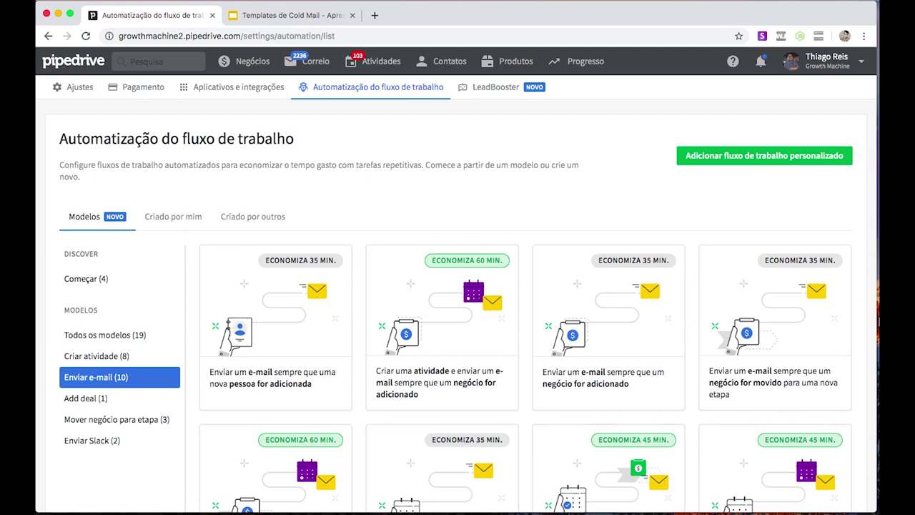
{"action": "scroll", "coordinate": [420, 324], "scroll_direction": "down", "scroll_amount": 1}
{"action": "scroll", "coordinate": [420, 324], "scroll_direction": "down", "scroll_amount": 5}
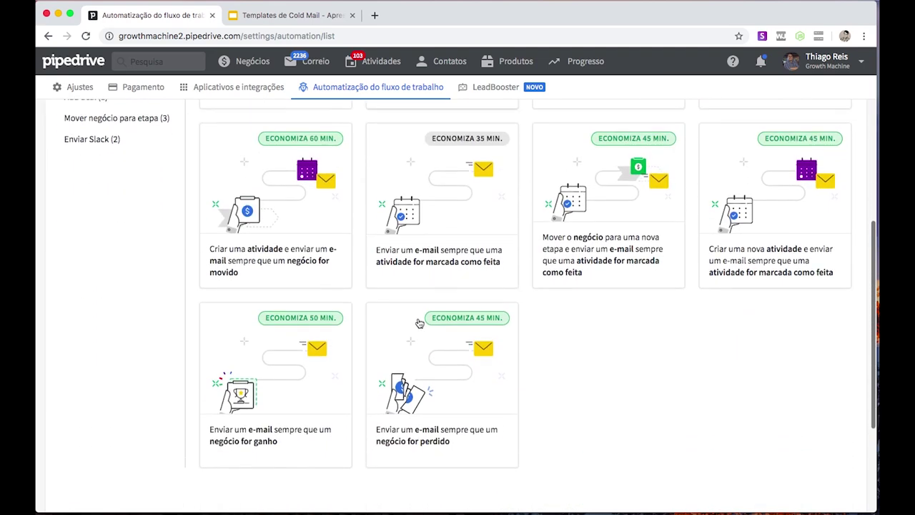
{"action": "scroll", "coordinate": [703, 372], "scroll_direction": "up", "scroll_amount": 3}
{"action": "scroll", "coordinate": [703, 372], "scroll_direction": "up", "scroll_amount": 4}
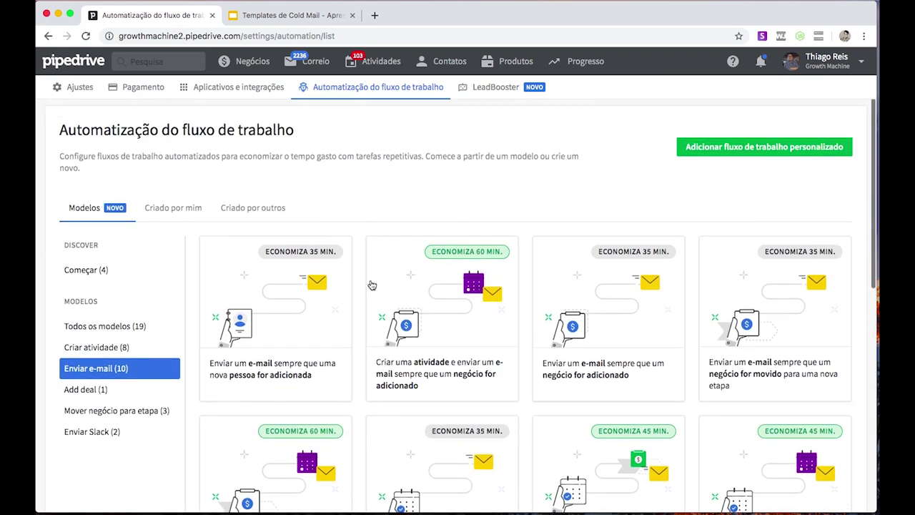
{"action": "left_click", "coordinate": [451, 375]}
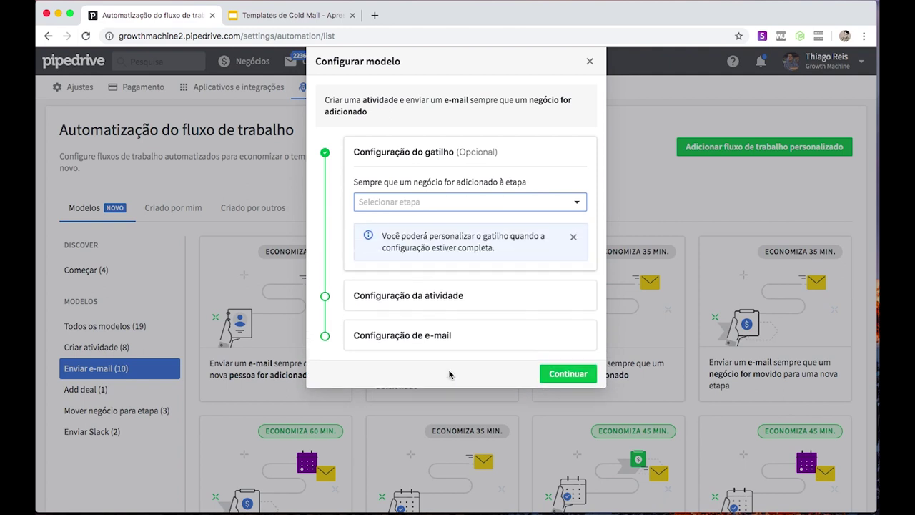
{"action": "left_click", "coordinate": [569, 201]}
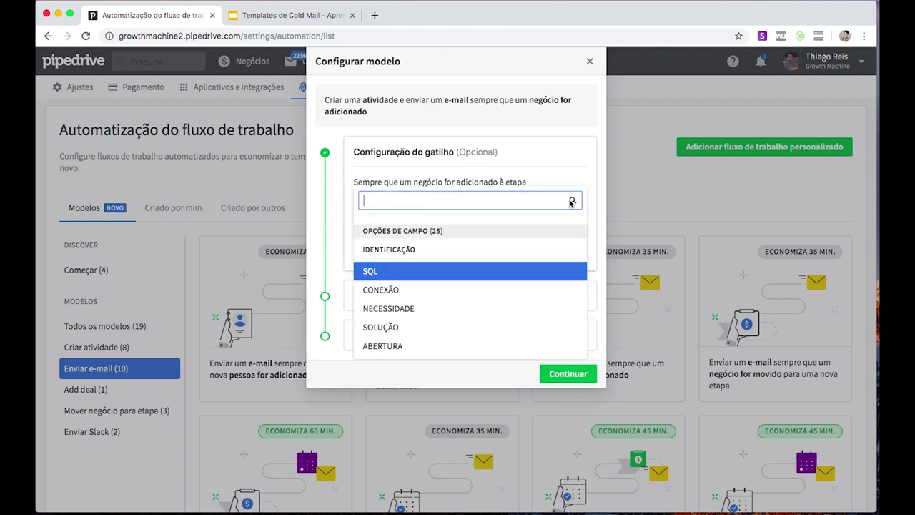
{"action": "left_click", "coordinate": [371, 274]}
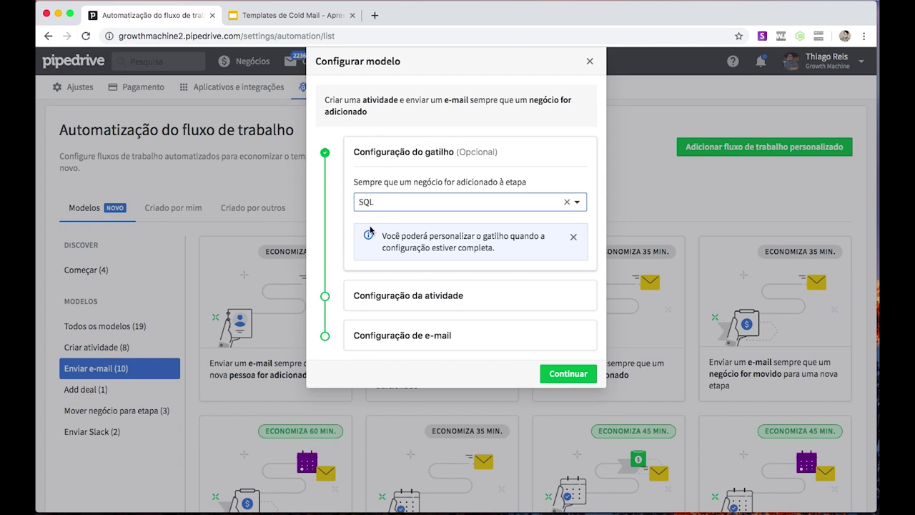
Configure the automated activity with type E-mail, due date In one day and subject "autoamcao email".
{"action": "left_click", "coordinate": [400, 299]}
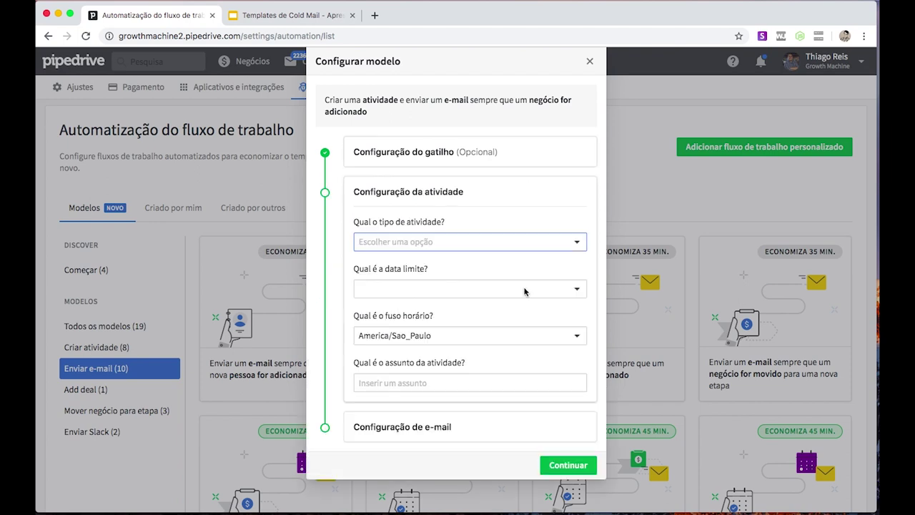
{"action": "left_click", "coordinate": [576, 243]}
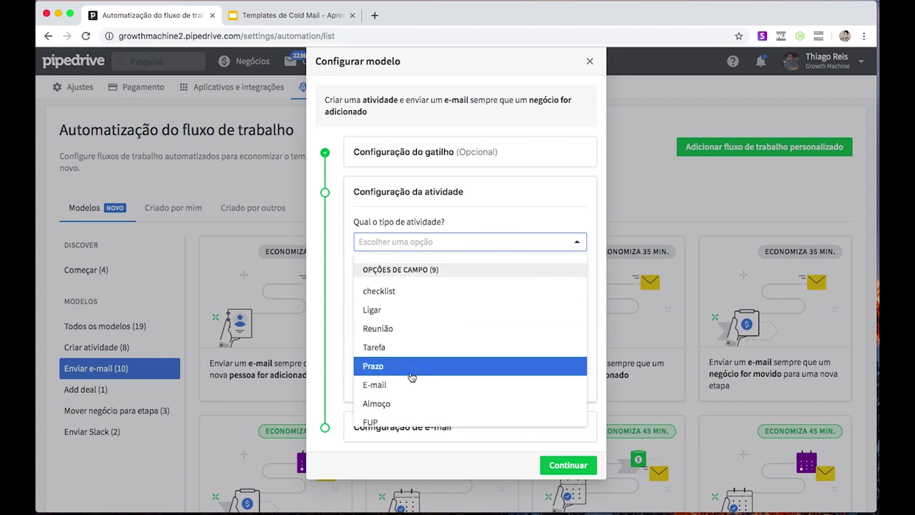
{"action": "left_click", "coordinate": [395, 386]}
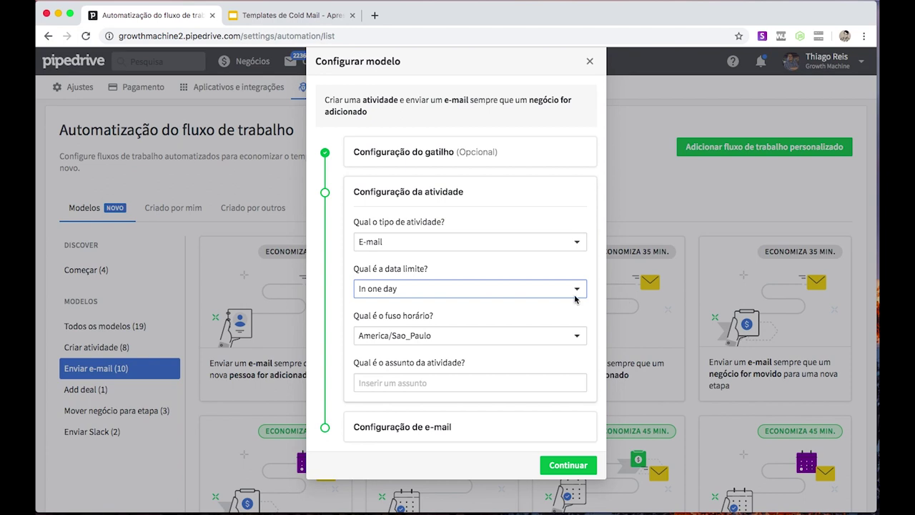
{"action": "left_click", "coordinate": [549, 338]}
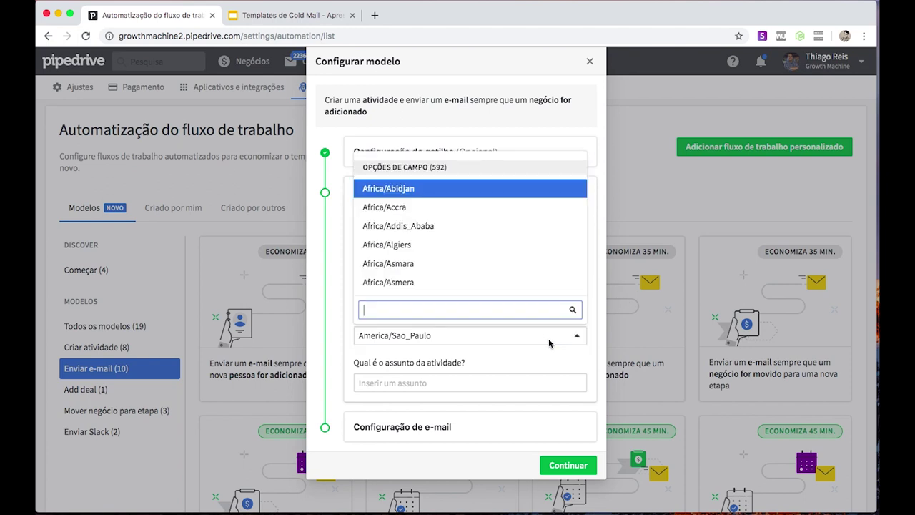
{"action": "left_click", "coordinate": [518, 379]}
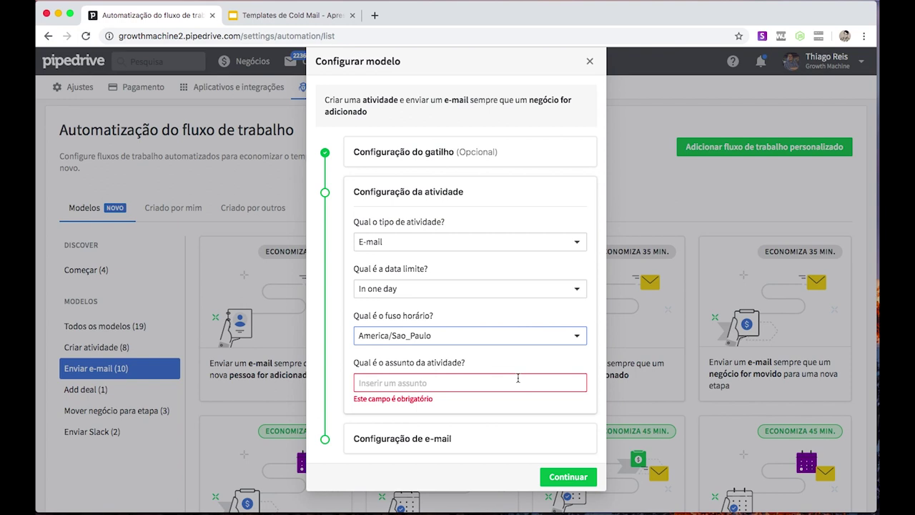
{"action": "left_click", "coordinate": [517, 380]}
{"action": "type", "text": "a"}
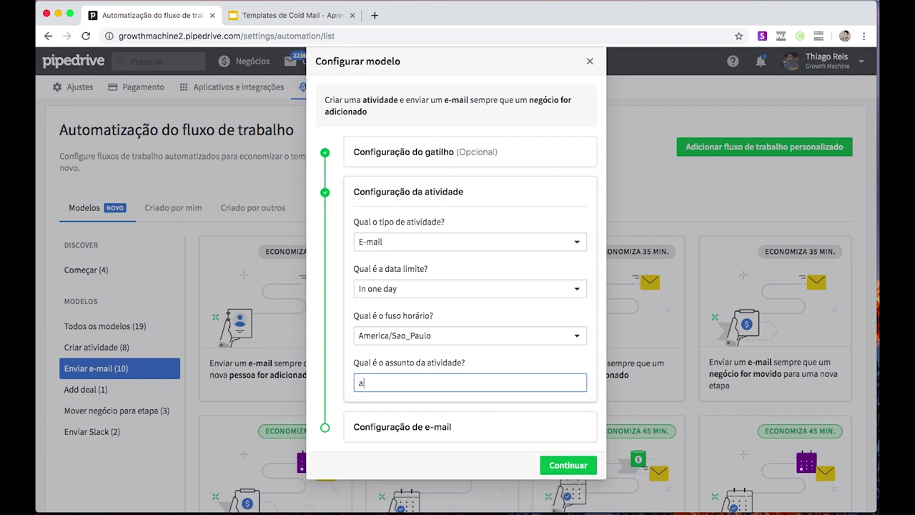
{"action": "type", "text": "utoamcao email"}
Configure the automated e-mail with recipient "E-mail da pessoa de contato do negócio" and template "Uma introdução amigável 1".
{"action": "left_click", "coordinate": [404, 429]}
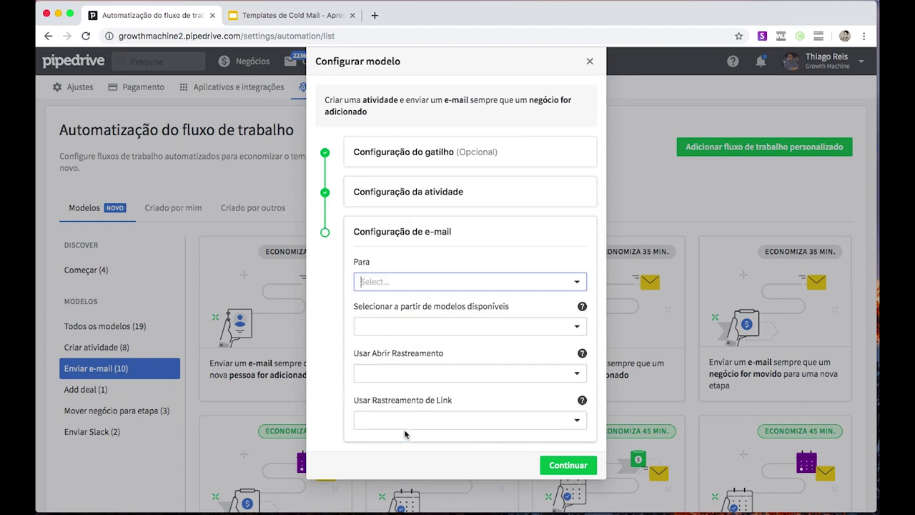
{"action": "left_click", "coordinate": [576, 283]}
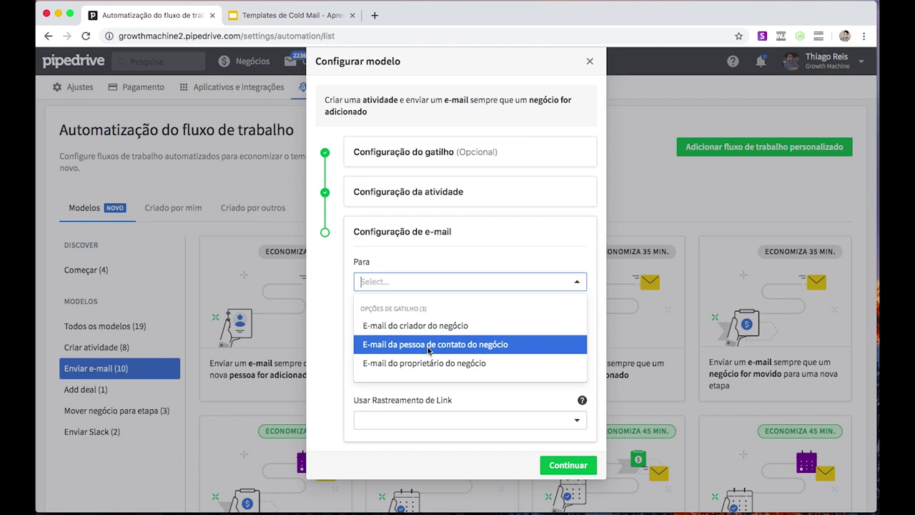
{"action": "left_click", "coordinate": [455, 346]}
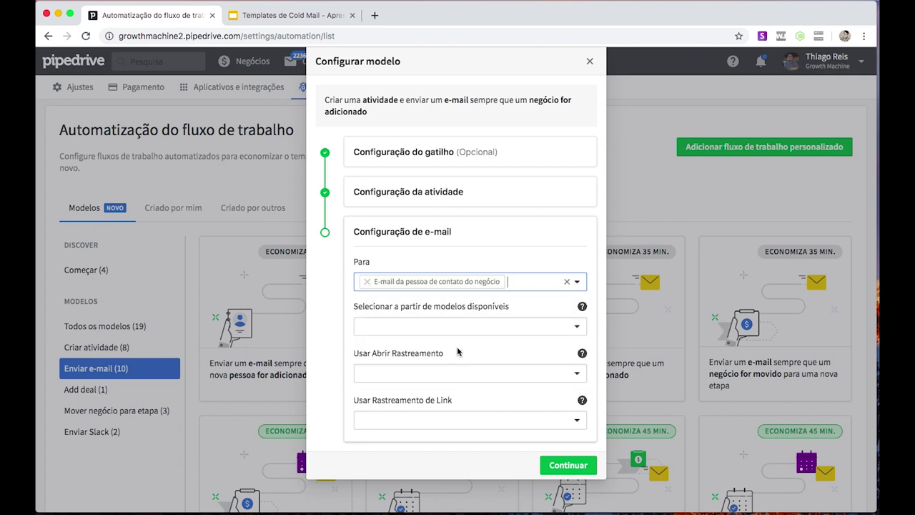
{"action": "left_click", "coordinate": [575, 327]}
{"action": "left_click", "coordinate": [575, 329]}
{"action": "left_click", "coordinate": [574, 329]}
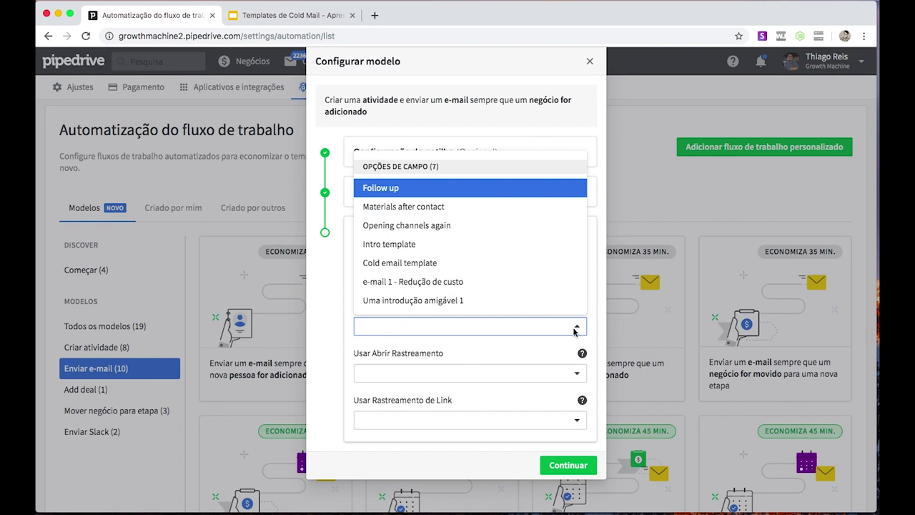
{"action": "left_click", "coordinate": [440, 300]}
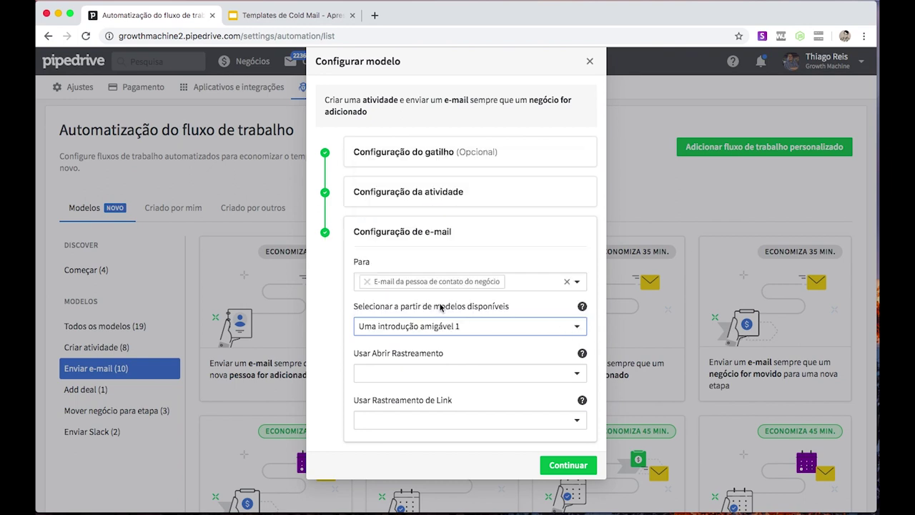
Set both open tracking and link tracking to Sim for the automated e-mail and continue to the workflow's final settings.
{"action": "left_click", "coordinate": [576, 375]}
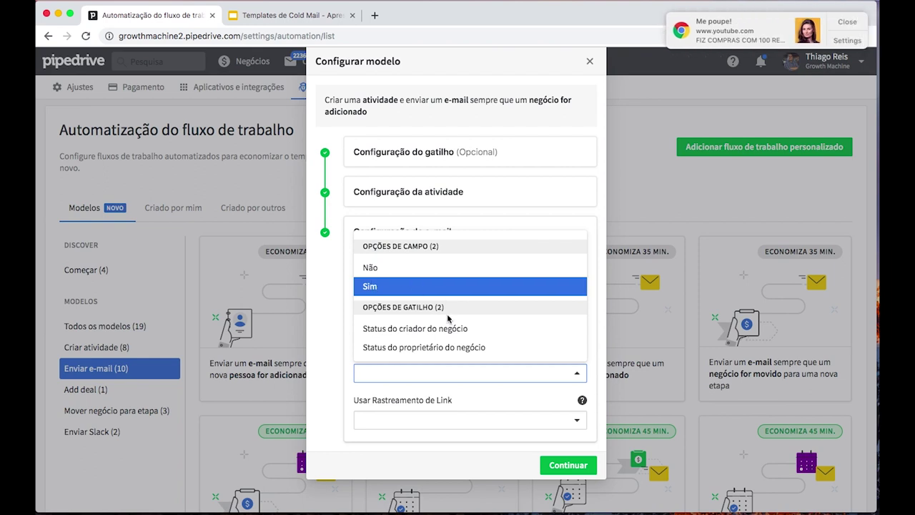
{"action": "left_click", "coordinate": [371, 287]}
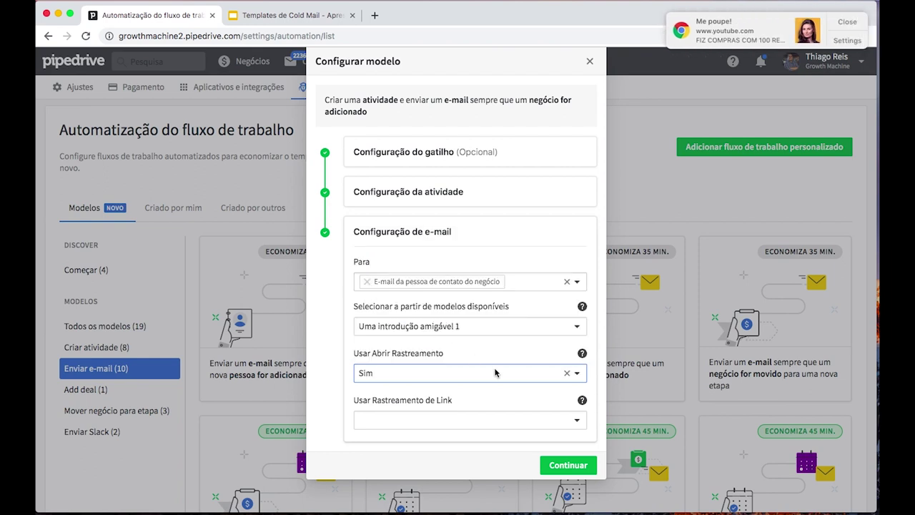
{"action": "left_click", "coordinate": [851, 24]}
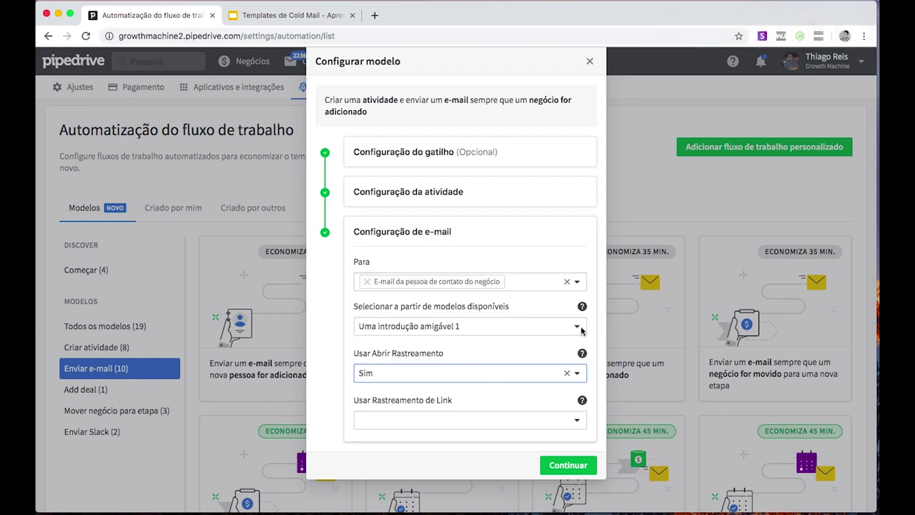
{"action": "left_click", "coordinate": [579, 421]}
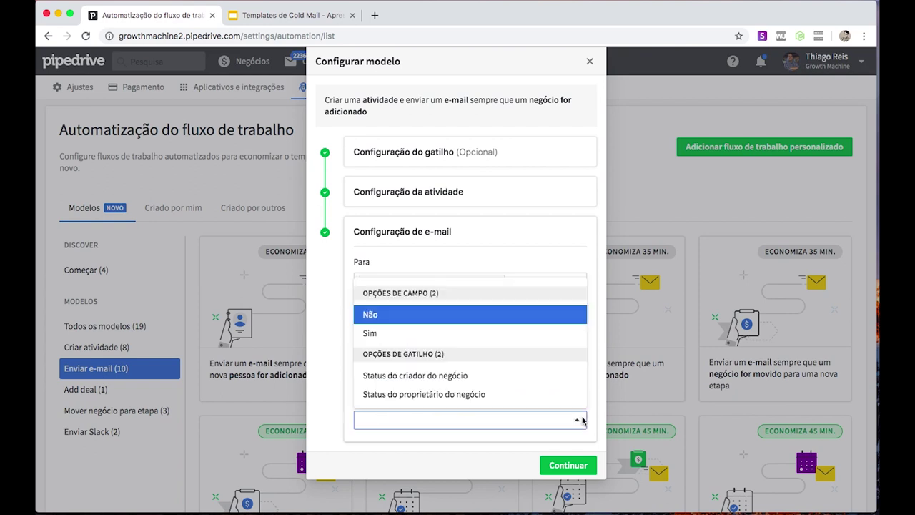
{"action": "left_click", "coordinate": [436, 336]}
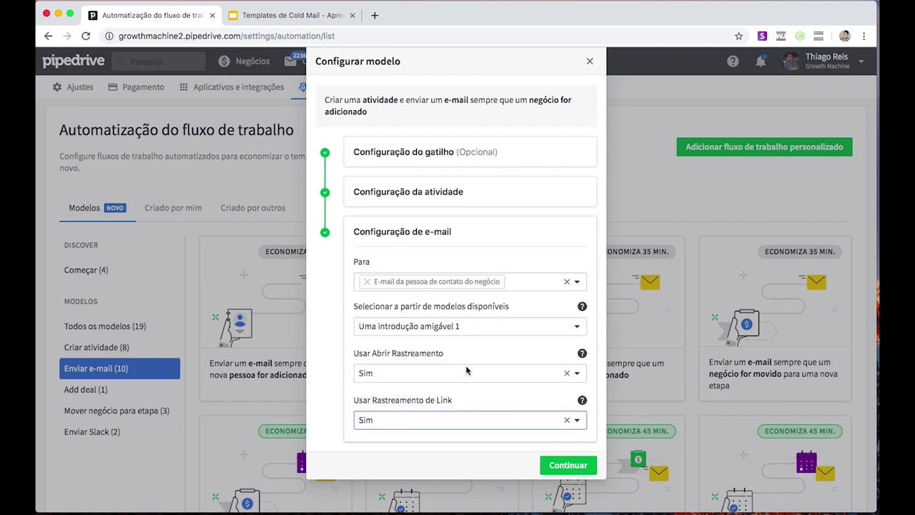
{"action": "left_click", "coordinate": [551, 465]}
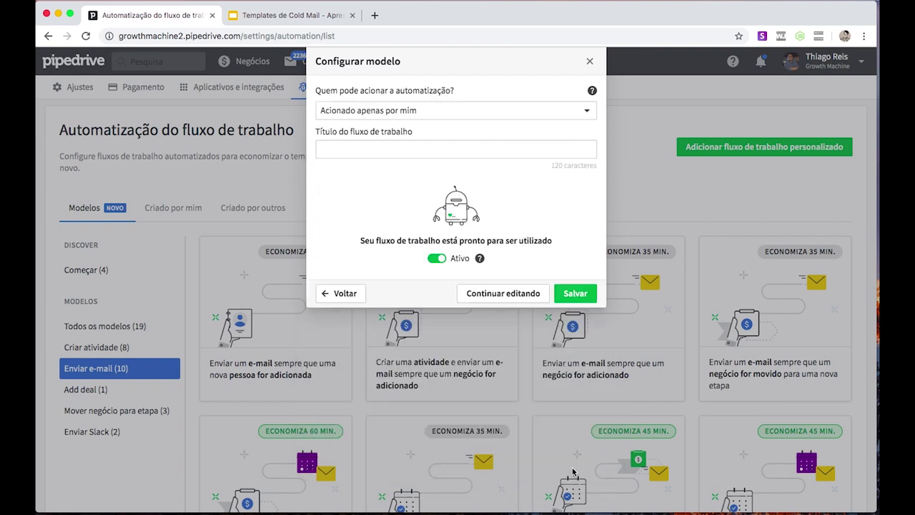
Let any user trigger the automation, title it "email de introdução" and save the workflow.
{"action": "left_click", "coordinate": [583, 117]}
{"action": "left_click", "coordinate": [443, 153]}
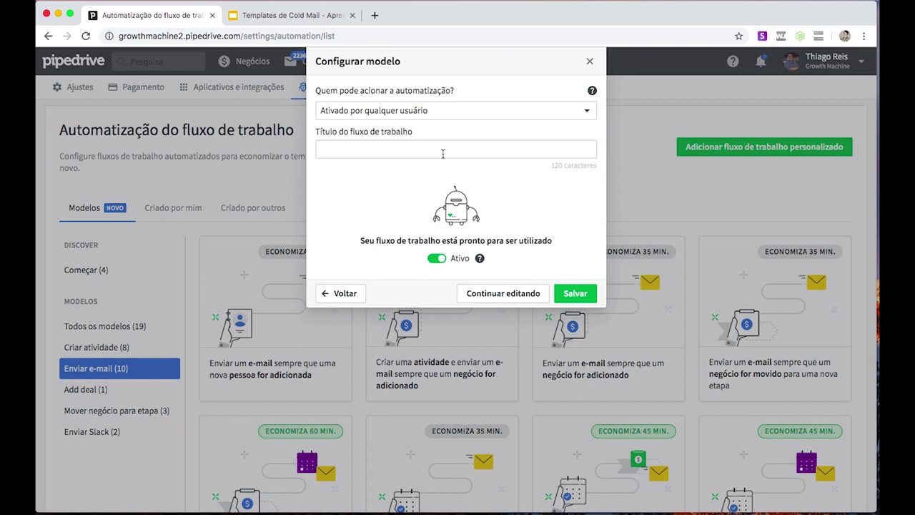
{"action": "left_click", "coordinate": [443, 153]}
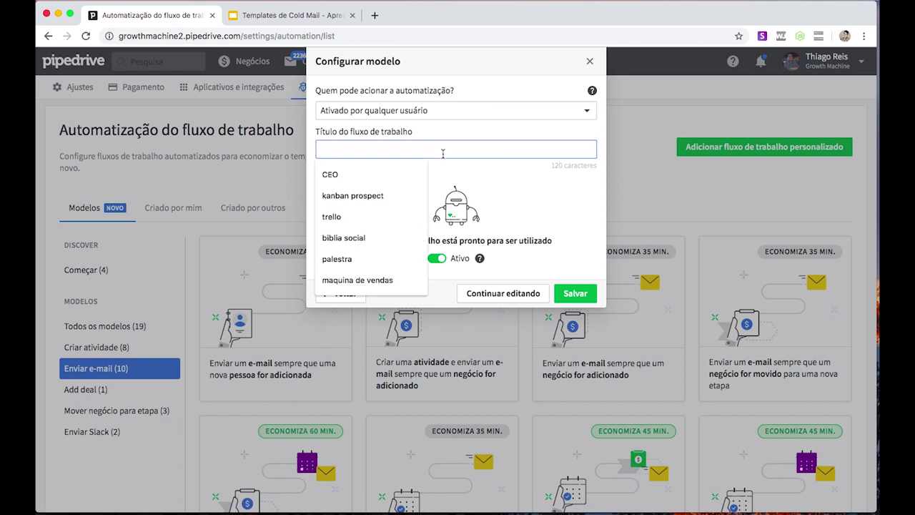
{"action": "type", "text": "email de introdu"}
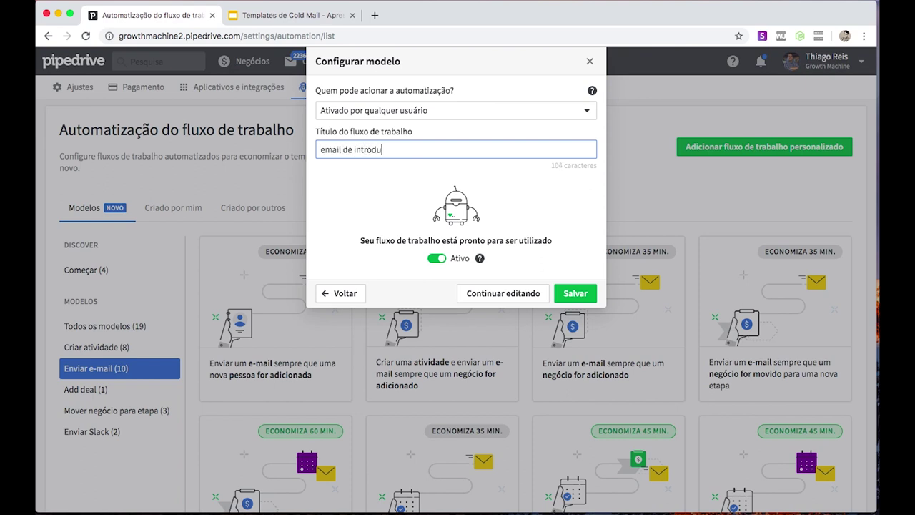
{"action": "type", "text": "ção"}
{"action": "left_click", "coordinate": [580, 292]}
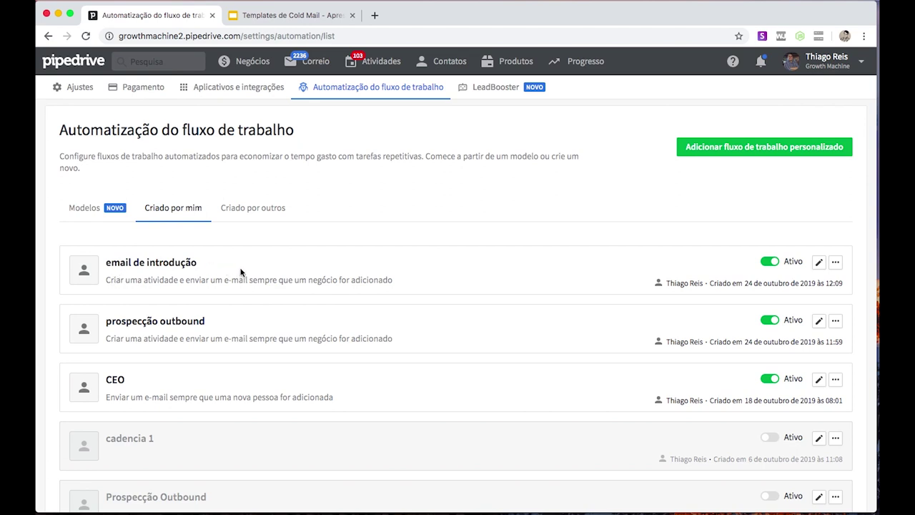
Add a deal in the Identificação pipeline for contact "Oportundiade teste", filling in the contact's phone number and e-mail address.
{"action": "left_click", "coordinate": [244, 63]}
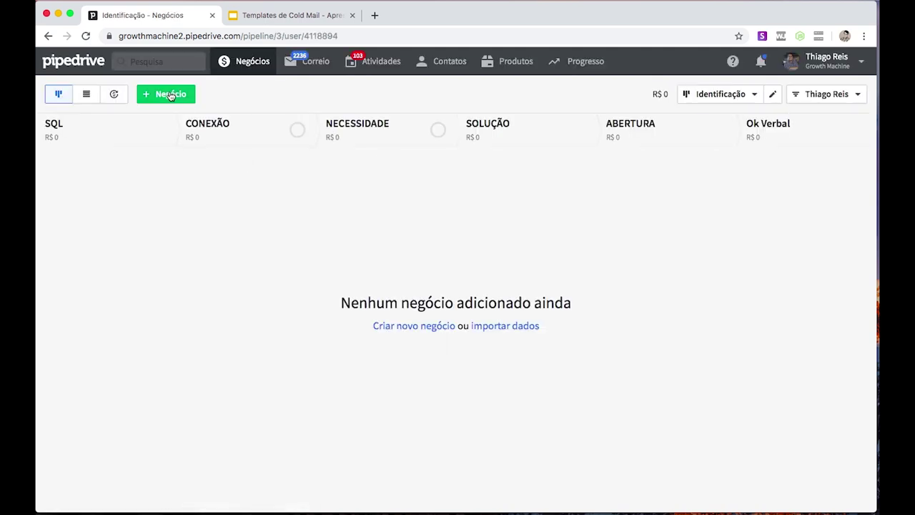
{"action": "left_click", "coordinate": [171, 95]}
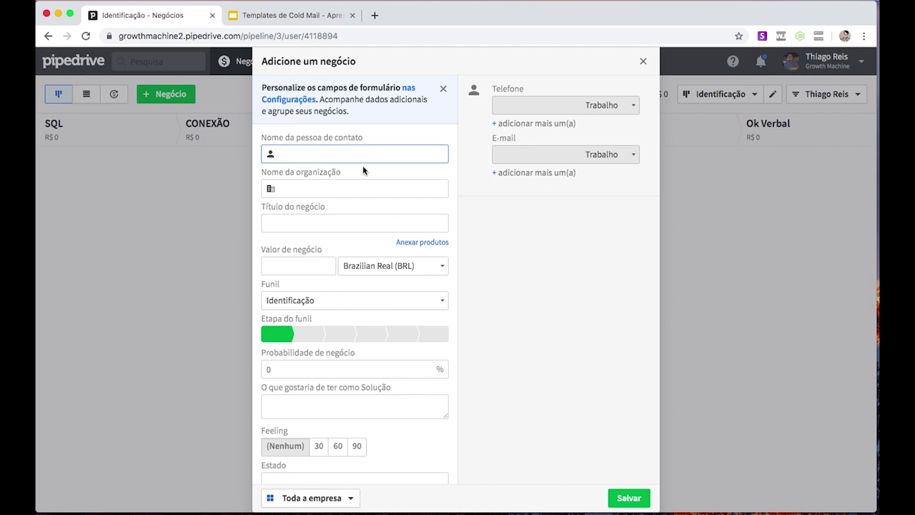
{"action": "type", "text": "Oportundia"}
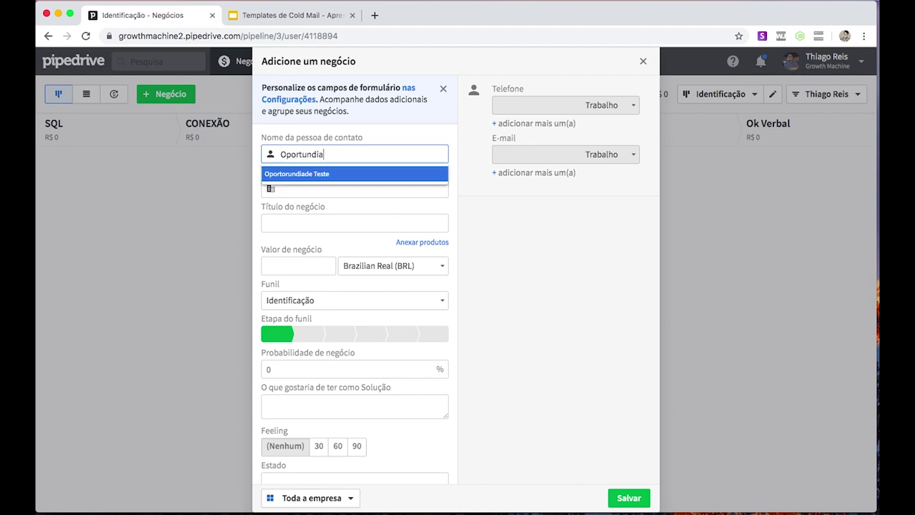
{"action": "type", "text": "de teste"}
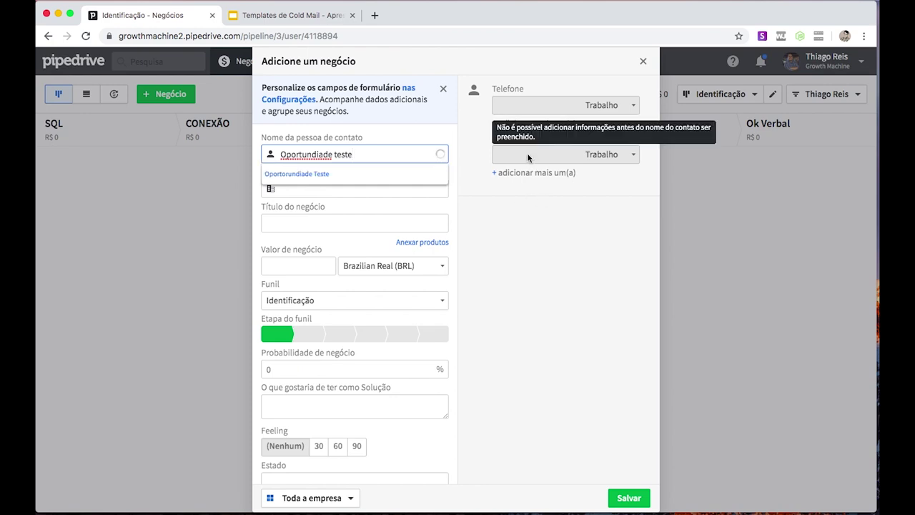
{"action": "left_click", "coordinate": [527, 155]}
{"action": "left_click", "coordinate": [544, 179]}
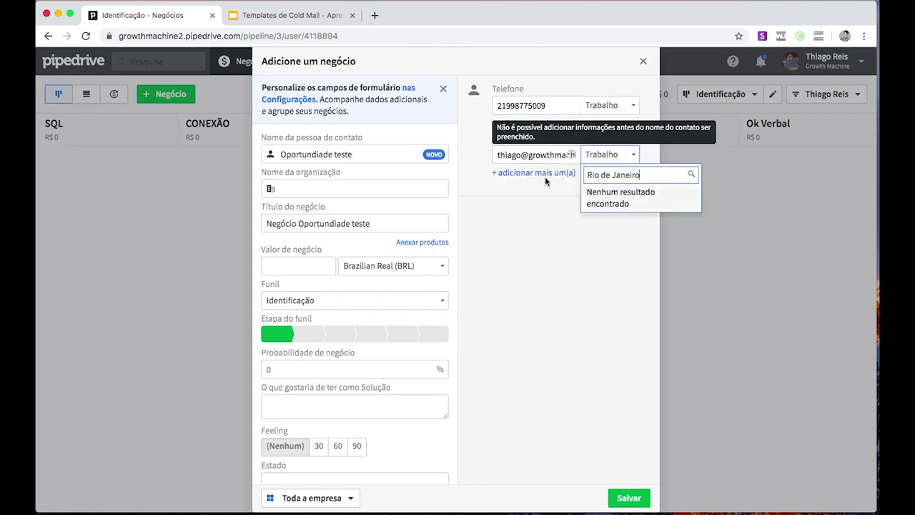
{"action": "key", "text": "Escape"}
{"action": "left_click", "coordinate": [626, 501]}
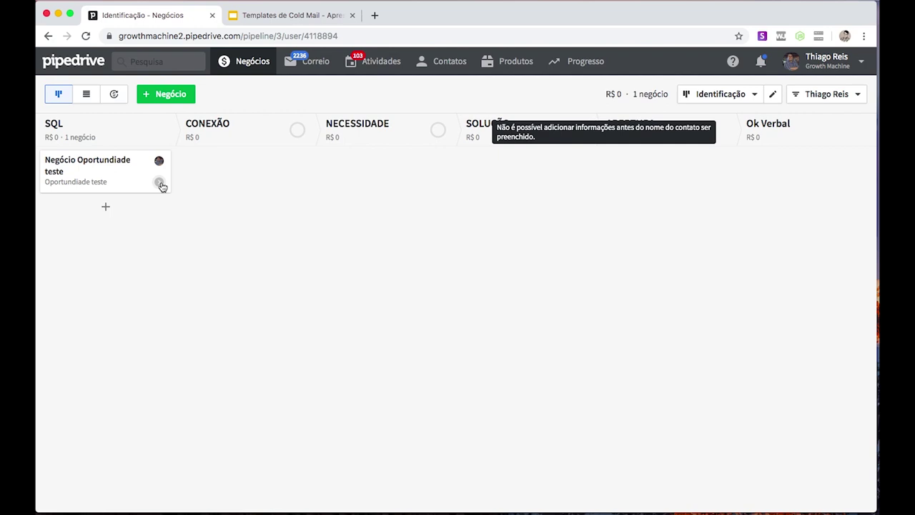
{"action": "left_click", "coordinate": [160, 183]}
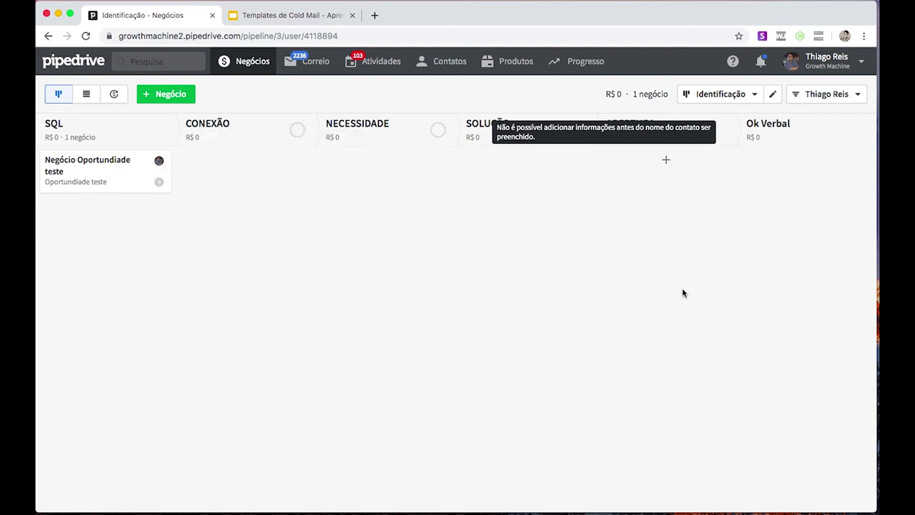
Open the custom field settings and examine the list of deal fields with their types and display options.
{"action": "left_click", "coordinate": [861, 63]}
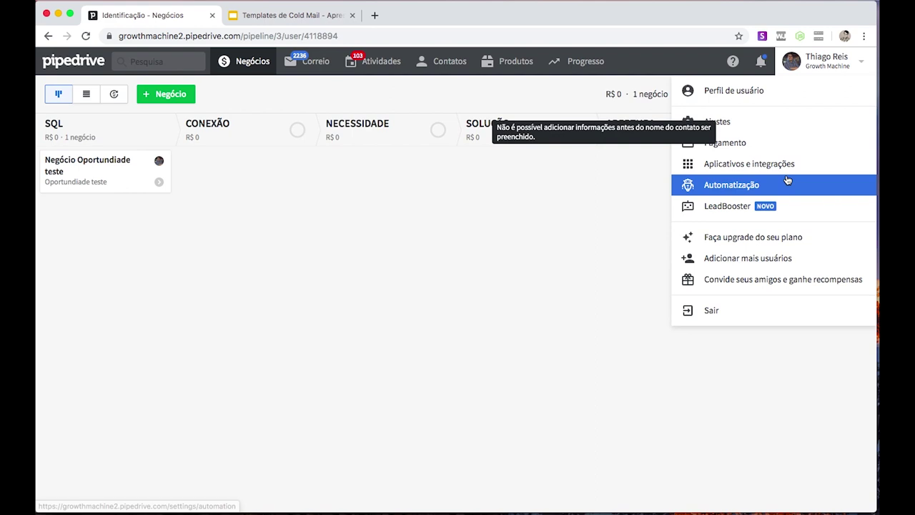
{"action": "left_click", "coordinate": [763, 122]}
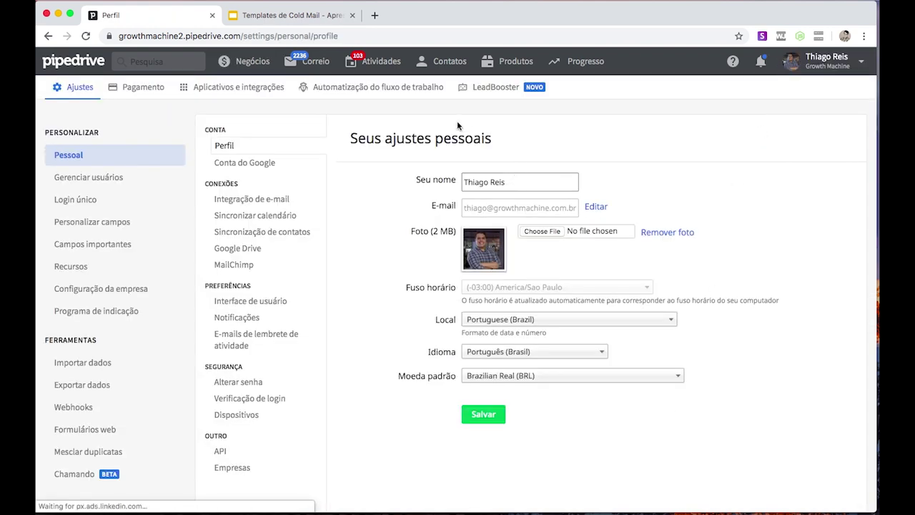
{"action": "left_click", "coordinate": [91, 229]}
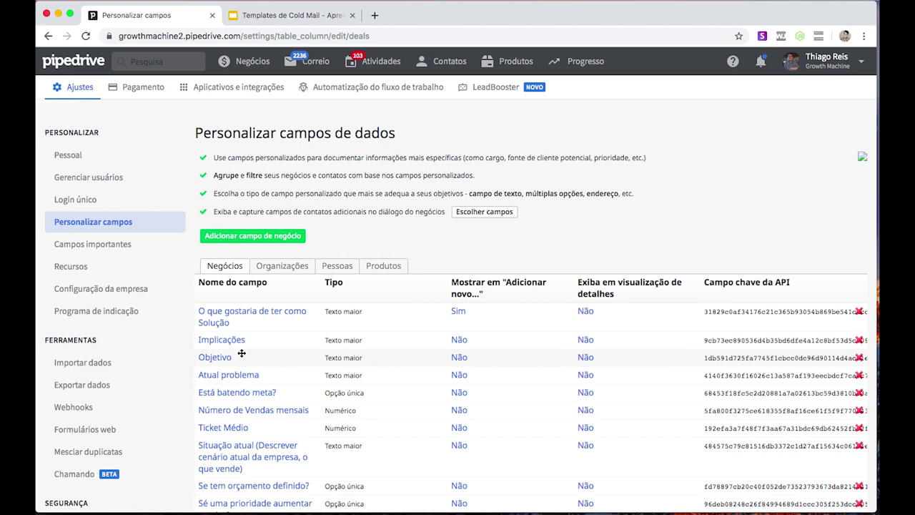
{"action": "scroll", "coordinate": [270, 412], "scroll_direction": "down", "scroll_amount": 3}
{"action": "scroll", "coordinate": [250, 471], "scroll_direction": "down", "scroll_amount": 4}
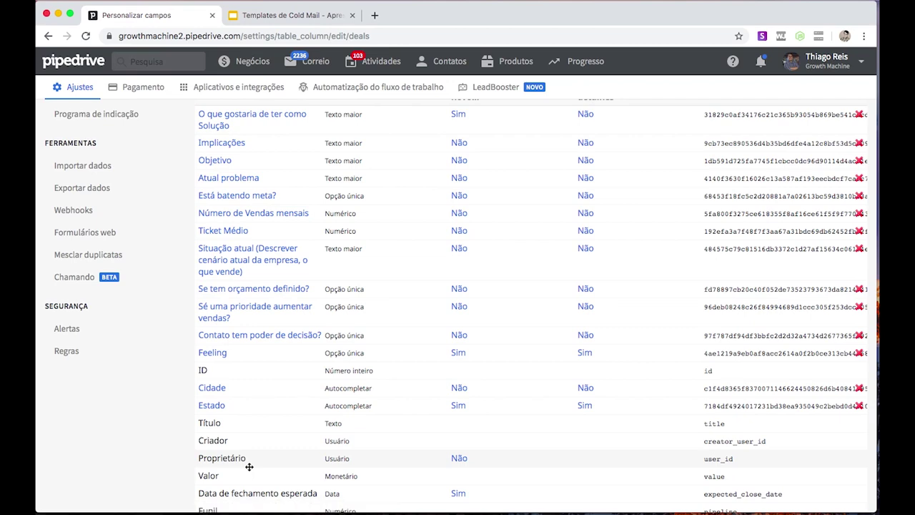
{"action": "scroll", "coordinate": [259, 389], "scroll_direction": "up", "scroll_amount": 7}
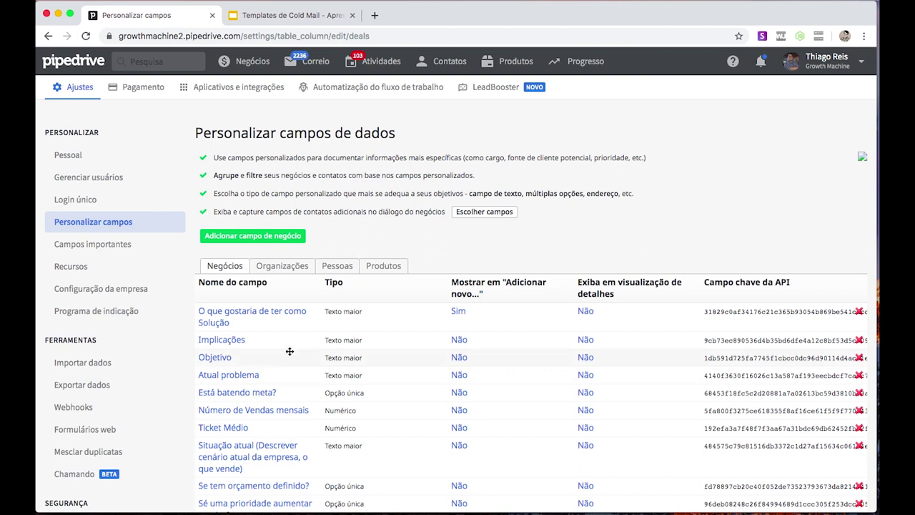
{"action": "mouse_move", "coordinate": [458, 511]}
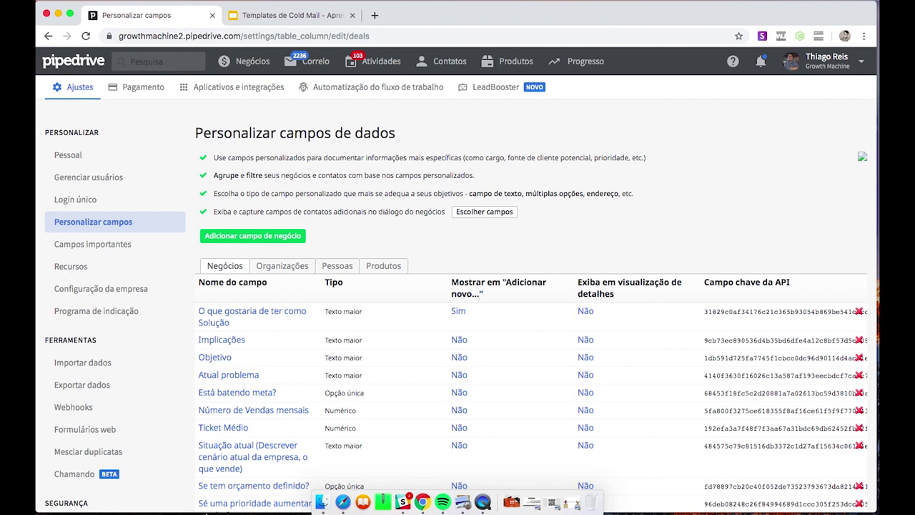
In Campos importantes, enable the custom deal field Implicações and select Identificação's SQL stage and Growth Lab's Conexao stage.
{"action": "left_click", "coordinate": [105, 250]}
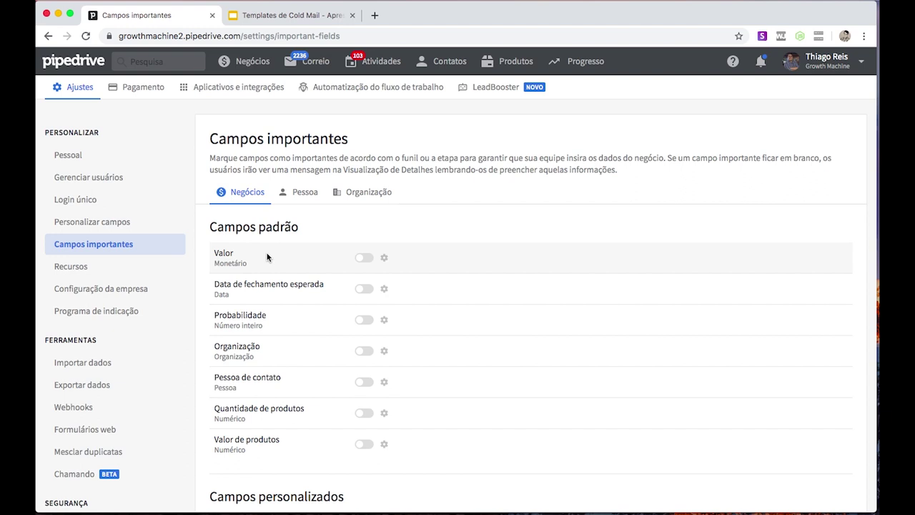
{"action": "scroll", "coordinate": [506, 332], "scroll_direction": "down", "scroll_amount": 5}
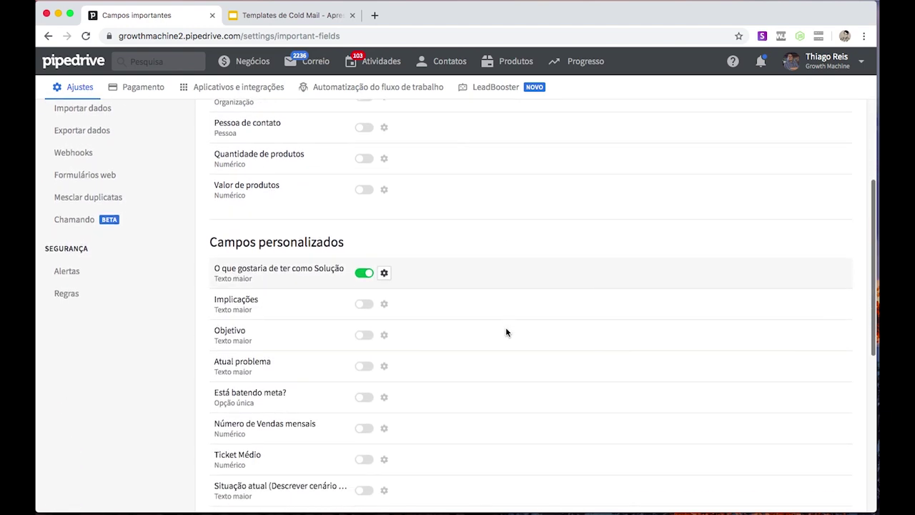
{"action": "left_click", "coordinate": [366, 303]}
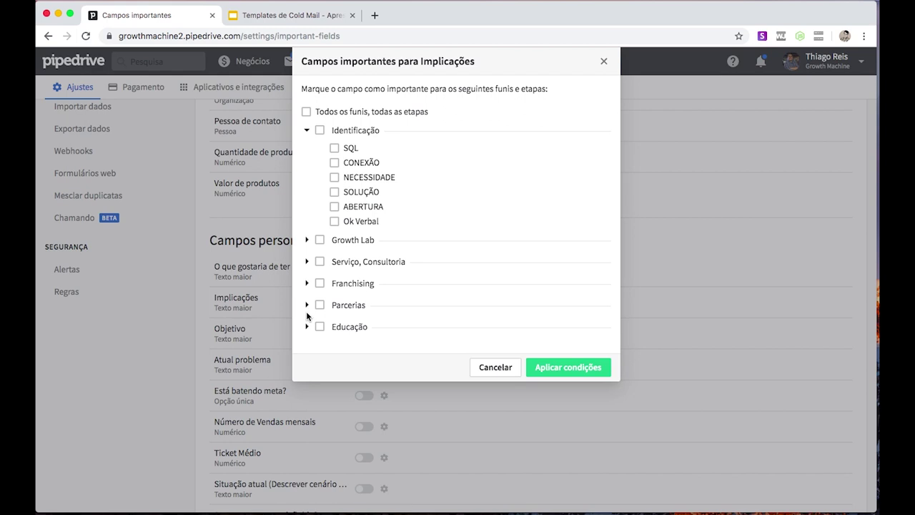
{"action": "left_click", "coordinate": [342, 146]}
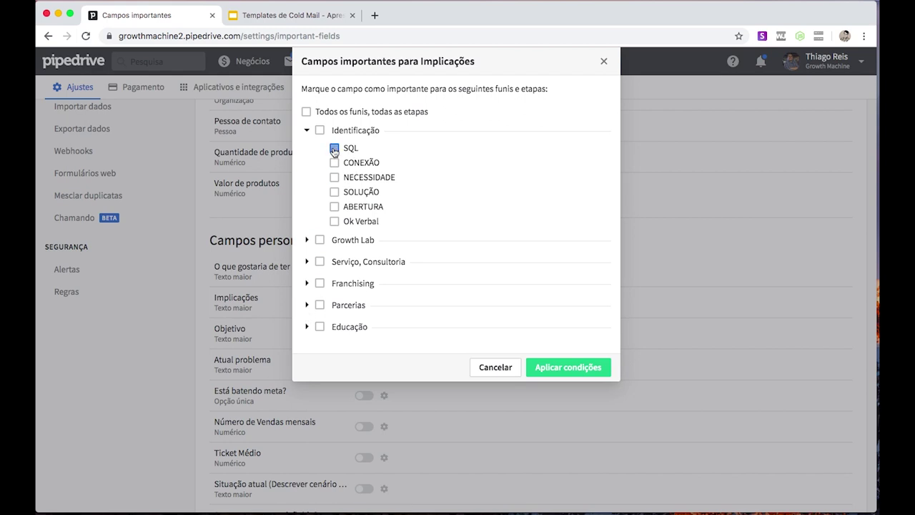
{"action": "left_click", "coordinate": [308, 241]}
{"action": "left_click", "coordinate": [334, 258]}
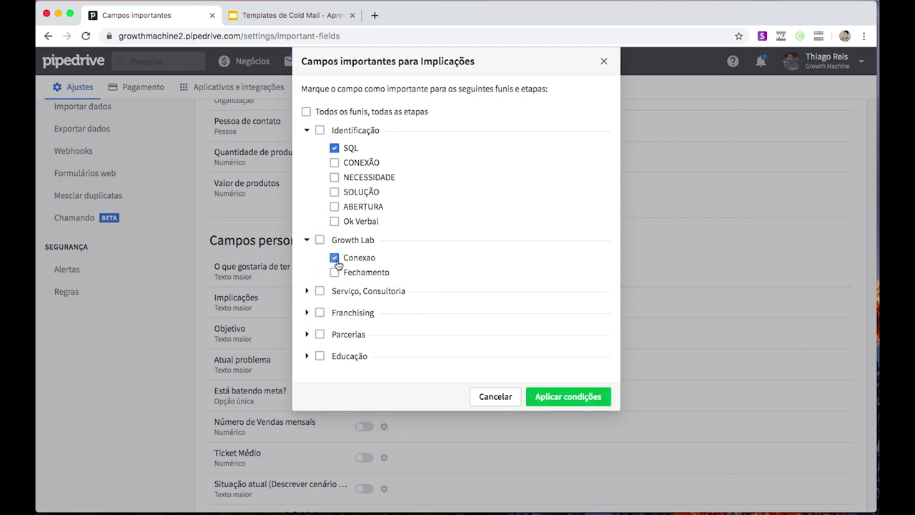
Add the "Conexão, Qualificação" stage of "Serviço, Consultoria" and the SQL stage of Parcerias to Implicações' conditions and apply them.
{"action": "left_click", "coordinate": [308, 292]}
{"action": "left_click", "coordinate": [333, 309]}
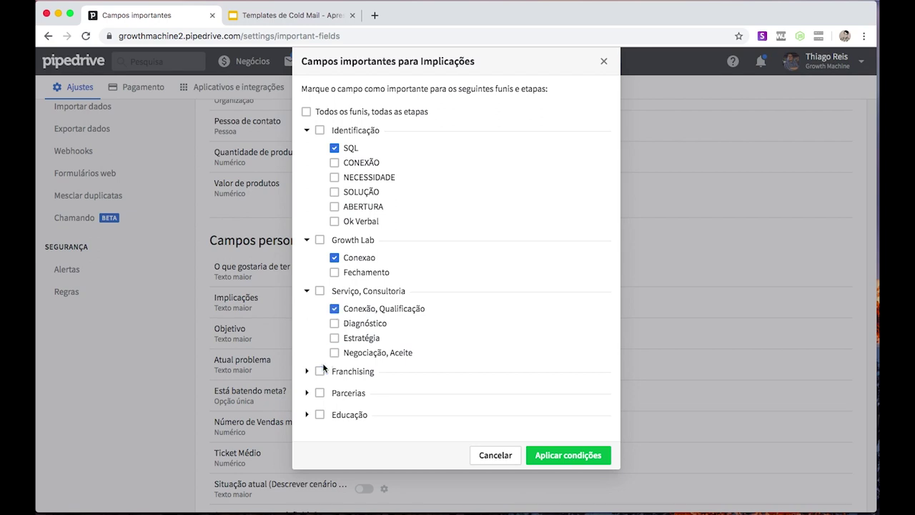
{"action": "left_click", "coordinate": [307, 392]}
{"action": "left_click", "coordinate": [334, 410]}
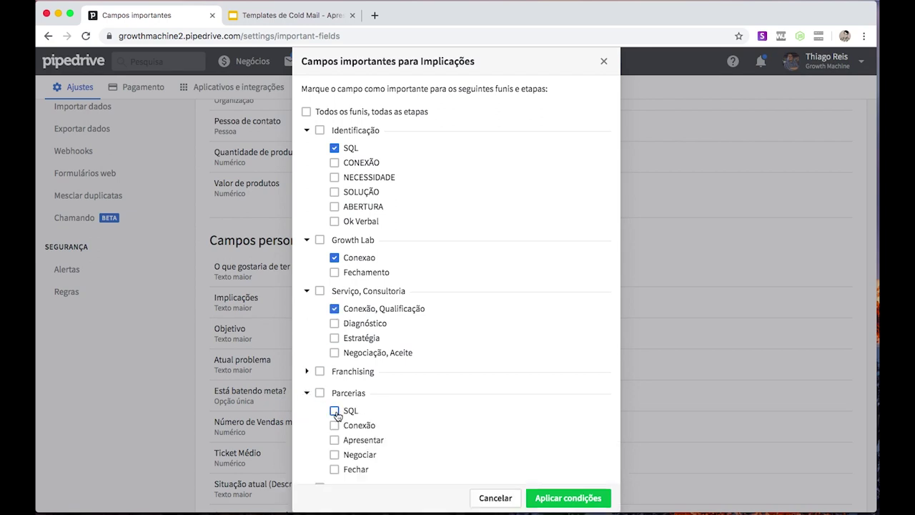
{"action": "scroll", "coordinate": [500, 437], "scroll_direction": "down", "scroll_amount": 1}
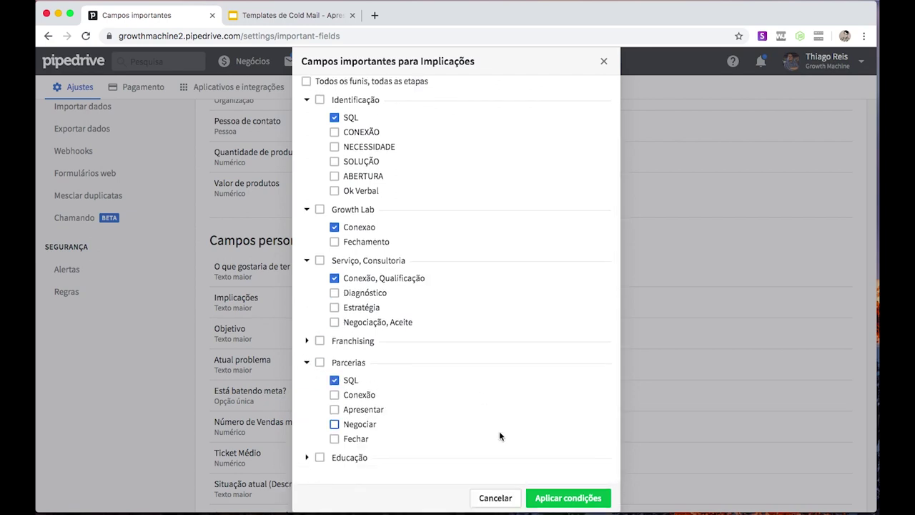
{"action": "left_click", "coordinate": [569, 498]}
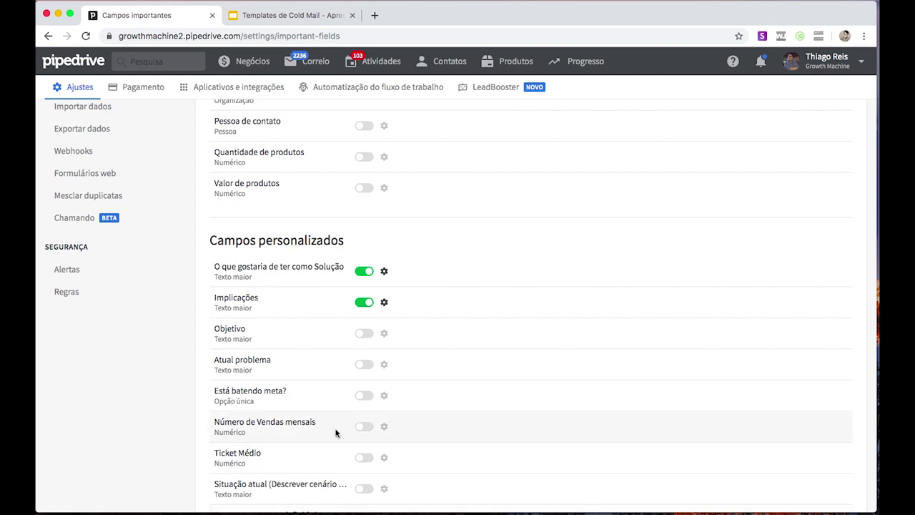
Review the remaining custom deal fields that can be marked as important.
{"action": "scroll", "coordinate": [336, 432], "scroll_direction": "down", "scroll_amount": 3}
{"action": "scroll", "coordinate": [336, 433], "scroll_direction": "down", "scroll_amount": 3}
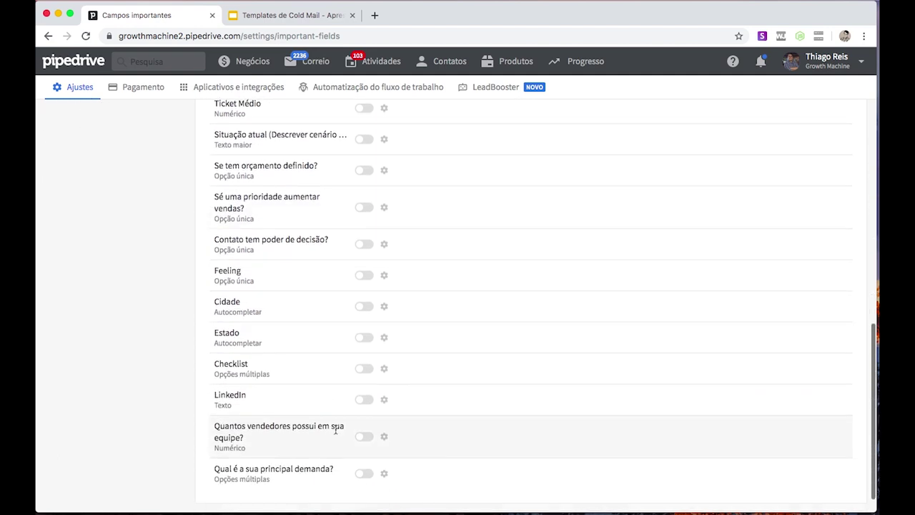